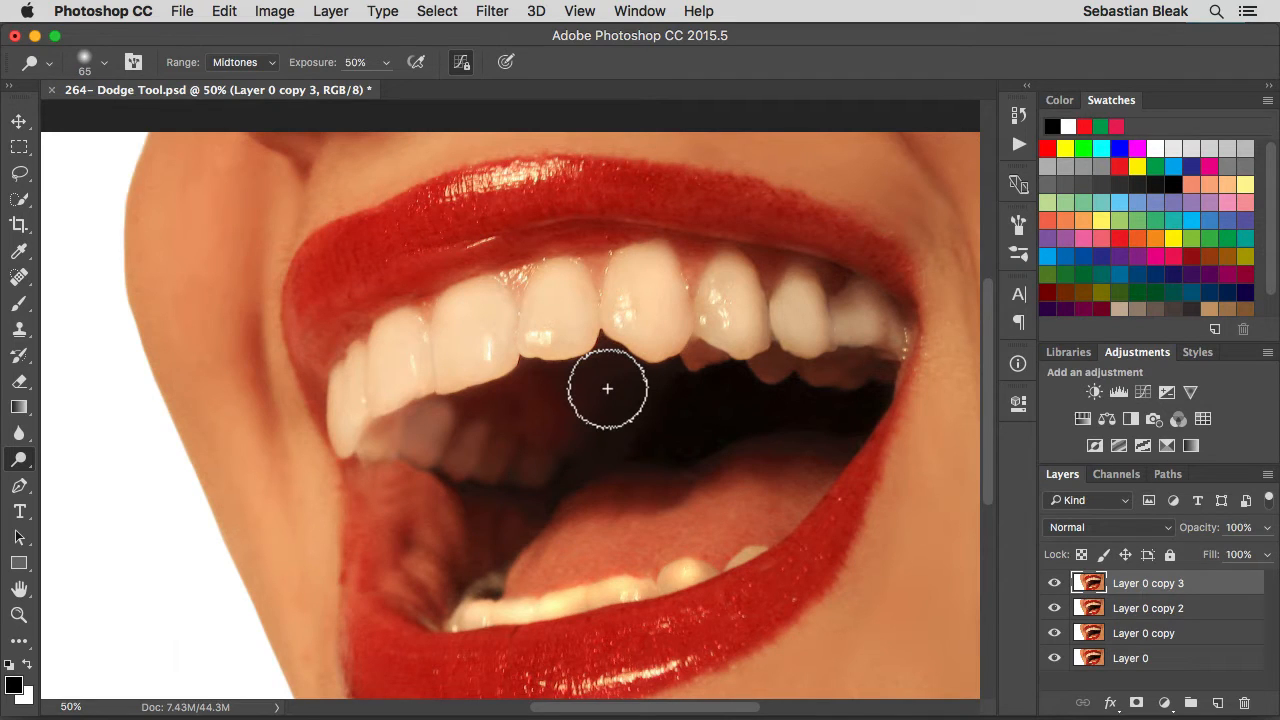
Dodge the large front tooth and the upper teeth right of it with a 90 px brush at 99% exposure, and compare with the layer hidden
key("bracketright")
key("bracketright")
key("bracketright")
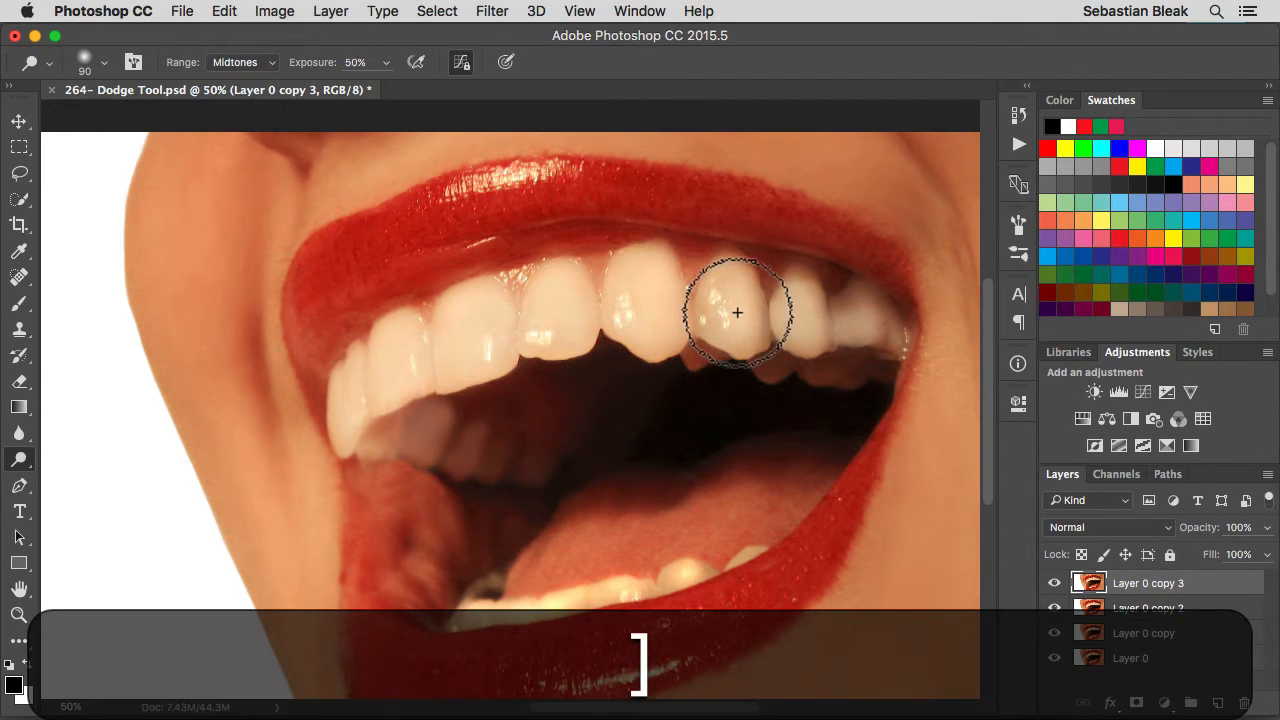
left_click_drag(318, 72, 386, 61)
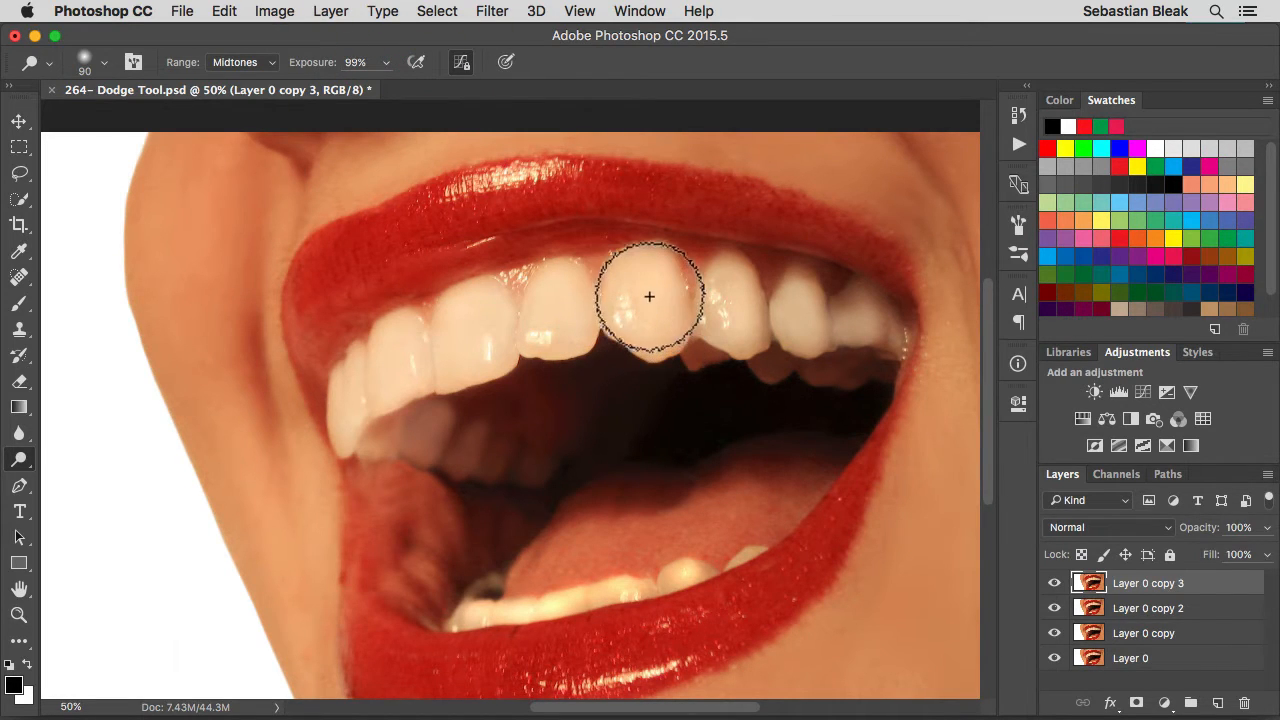
left_click(619, 294)
mouse_move(619, 294)
left_mouse_down()
mouse_move(622, 341)
mouse_move(634, 338)
mouse_move(640, 270)
mouse_move(670, 303)
mouse_move(651, 265)
mouse_move(658, 340)
mouse_move(703, 327)
mouse_move(728, 272)
mouse_move(740, 341)
mouse_move(747, 304)
mouse_move(750, 335)
mouse_move(791, 335)
mouse_move(795, 287)
mouse_move(812, 332)
mouse_move(815, 314)
mouse_move(865, 307)
mouse_move(880, 328)
mouse_move(859, 301)
mouse_move(820, 330)
left_mouse_up()
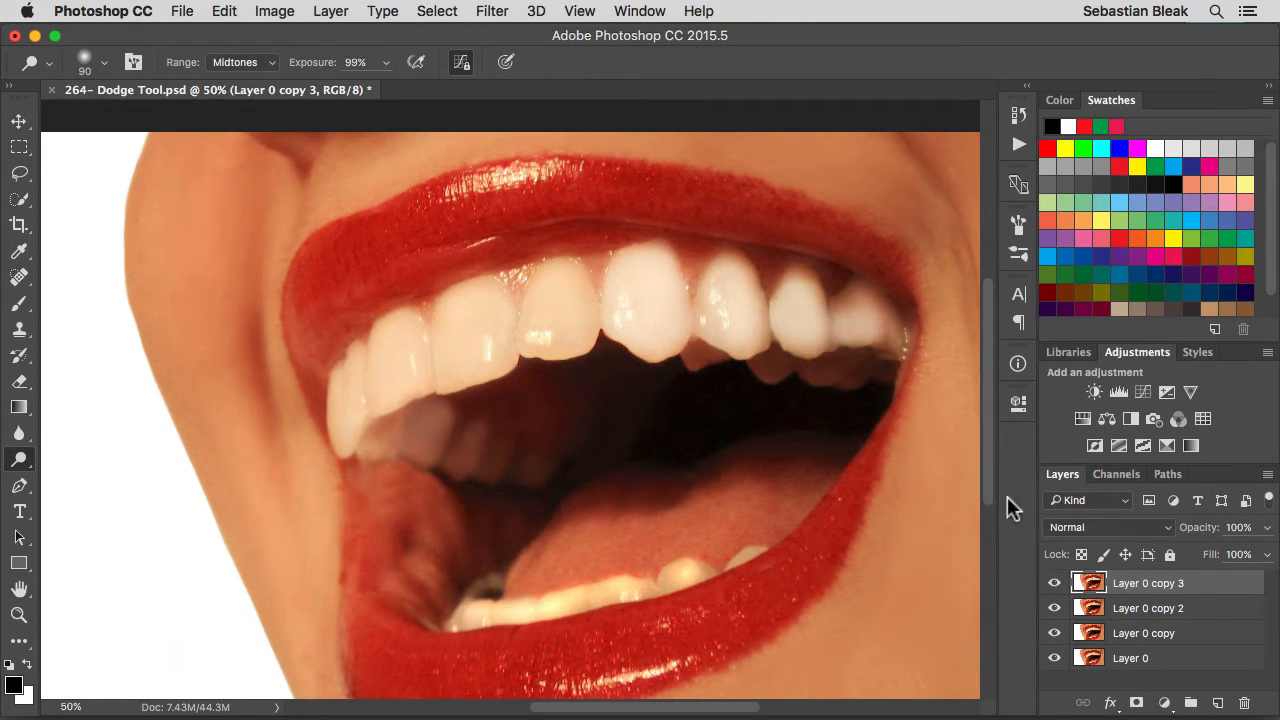
left_click(1055, 584)
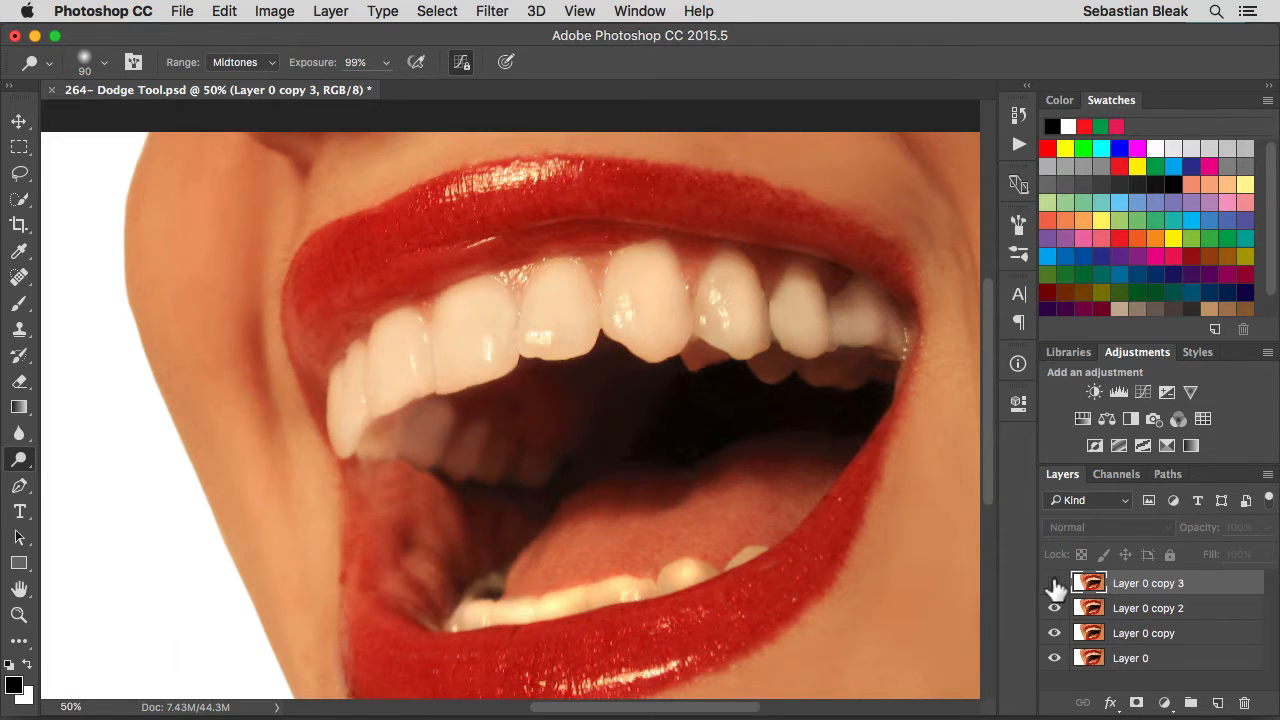
left_click(1055, 585)
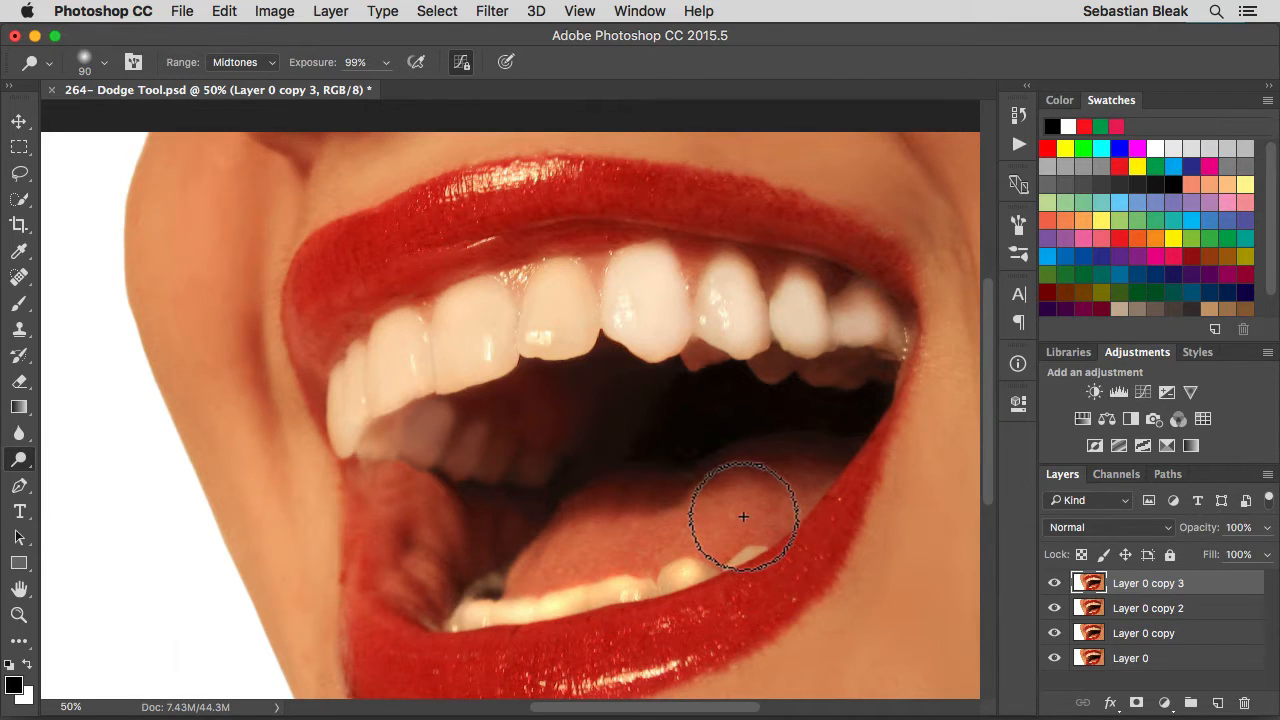
Delete the Layer 0 copy 3 layer and reset the Dodge tool to its default settings
key("BackSpace")
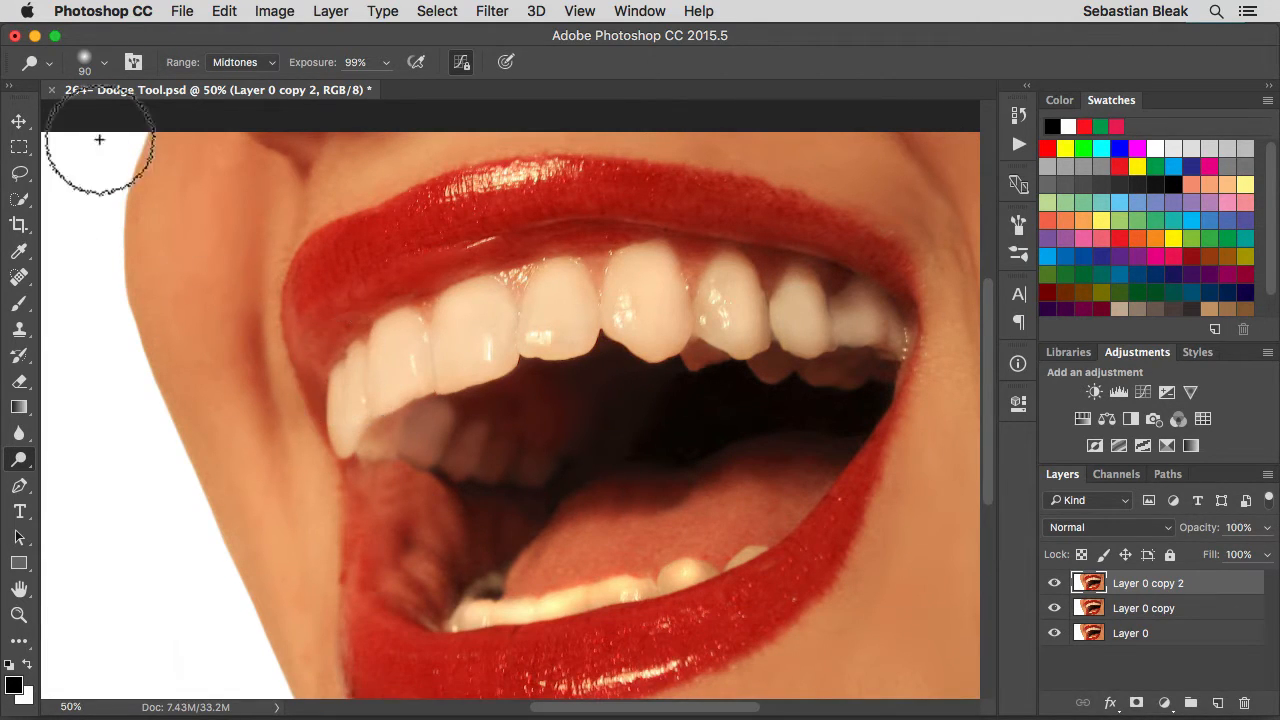
right_click(30, 68)
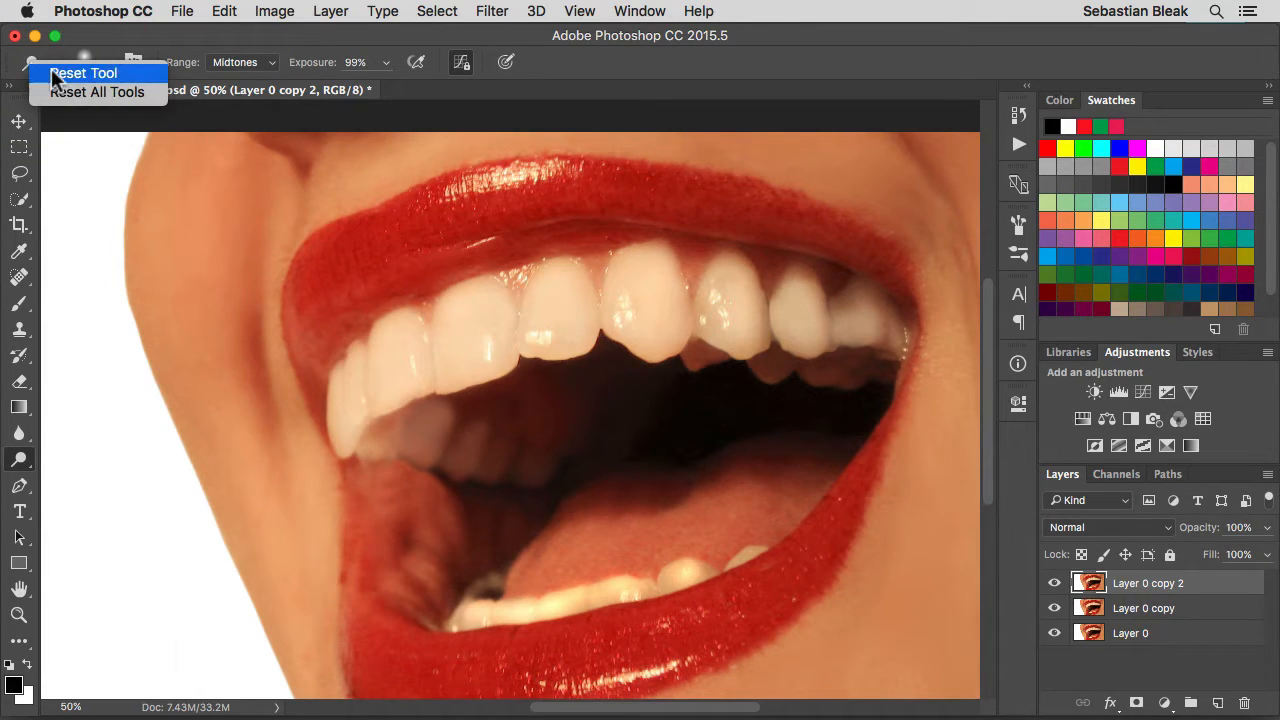
left_click(55, 76)
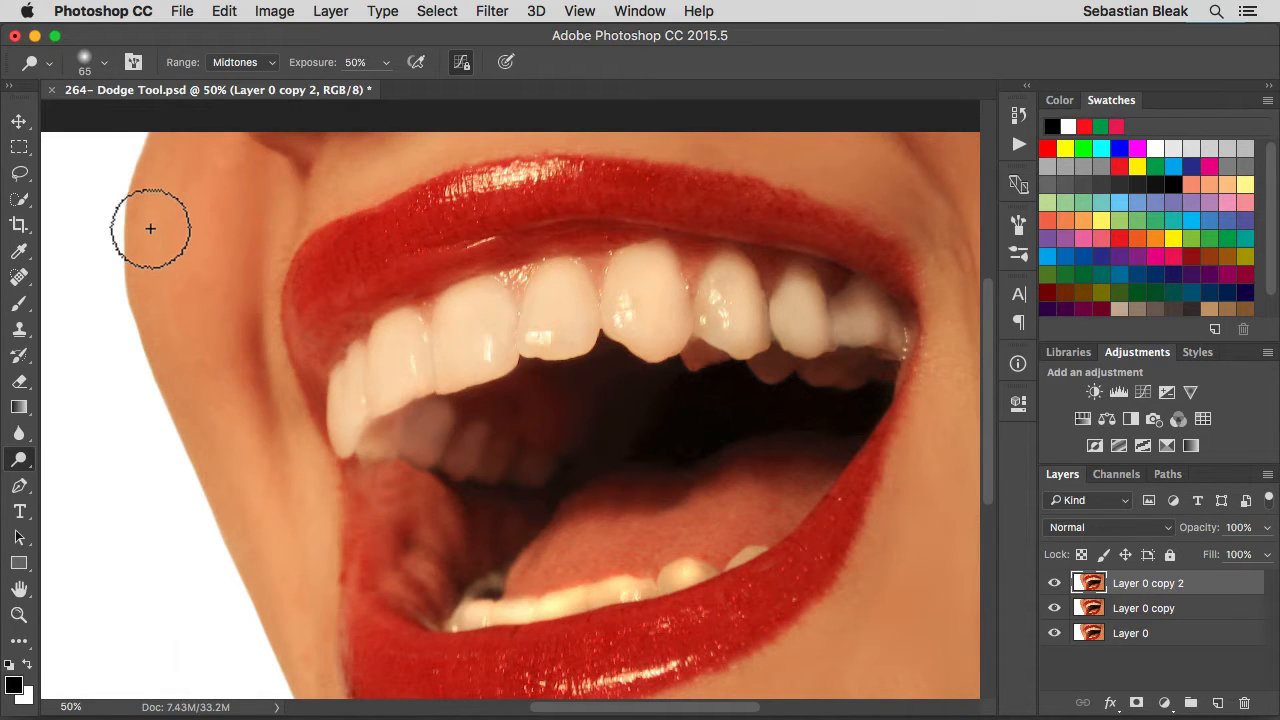
Examine the Dodge tool's presets, brush preset picker and its options, brush tip settings, and tonal range choices
left_click(32, 62)
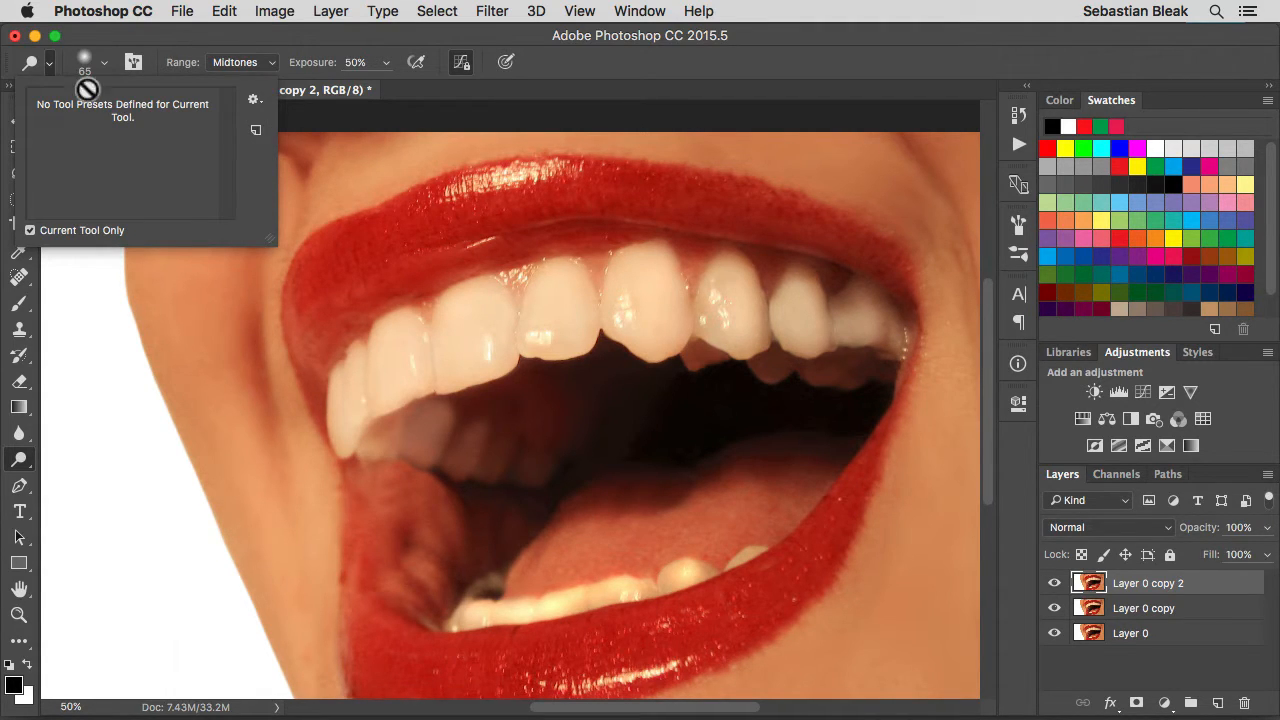
left_click(55, 66)
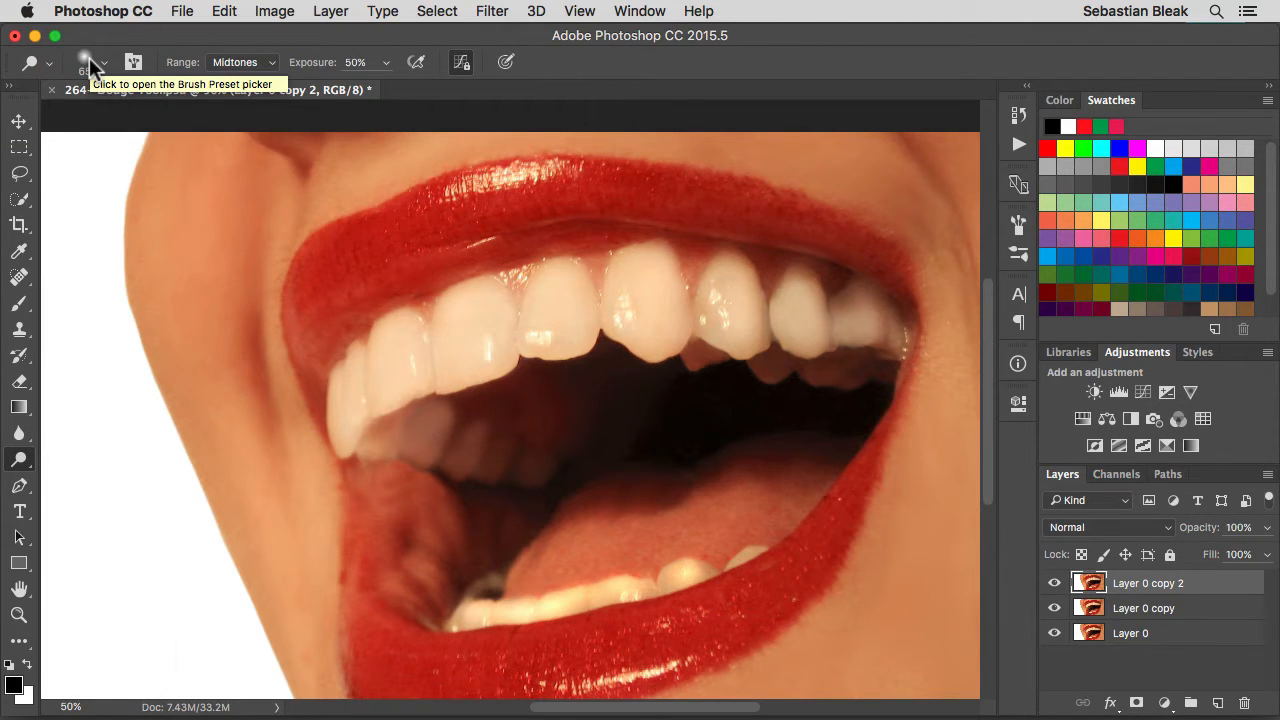
left_click(89, 57)
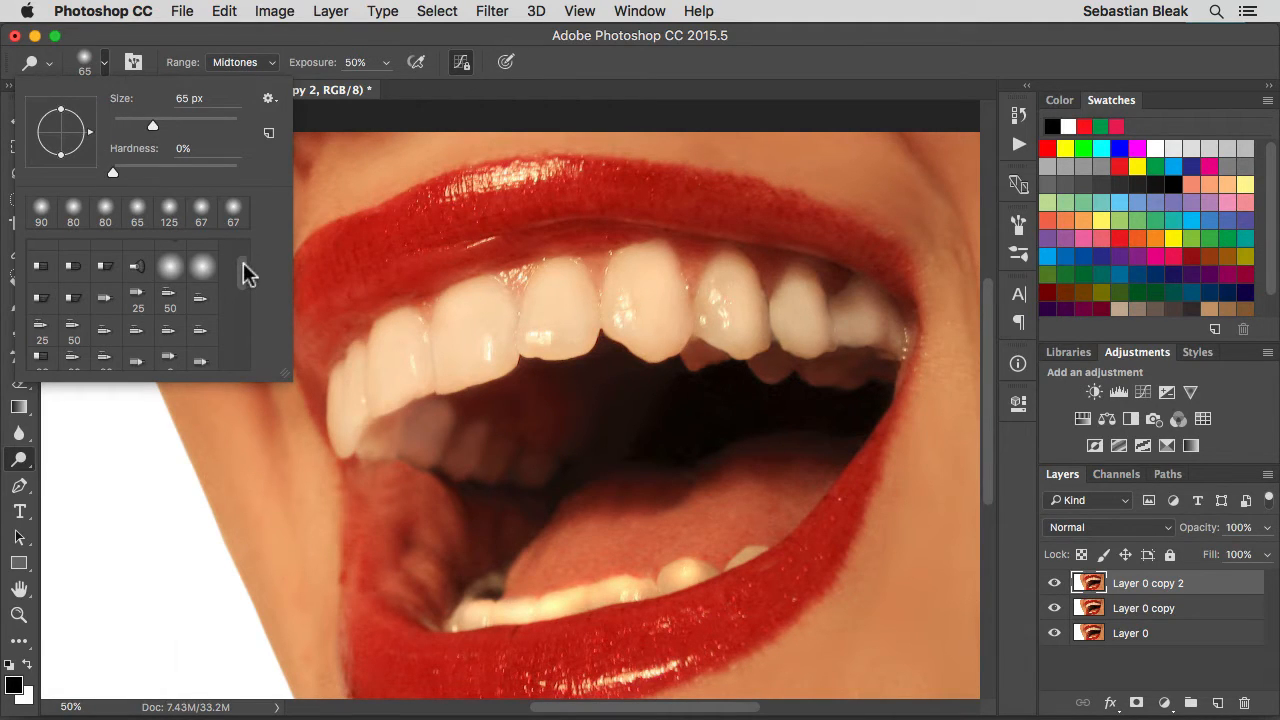
mouse_move(245, 275)
left_mouse_down()
mouse_move(243, 330)
mouse_move(240, 271)
left_mouse_up()
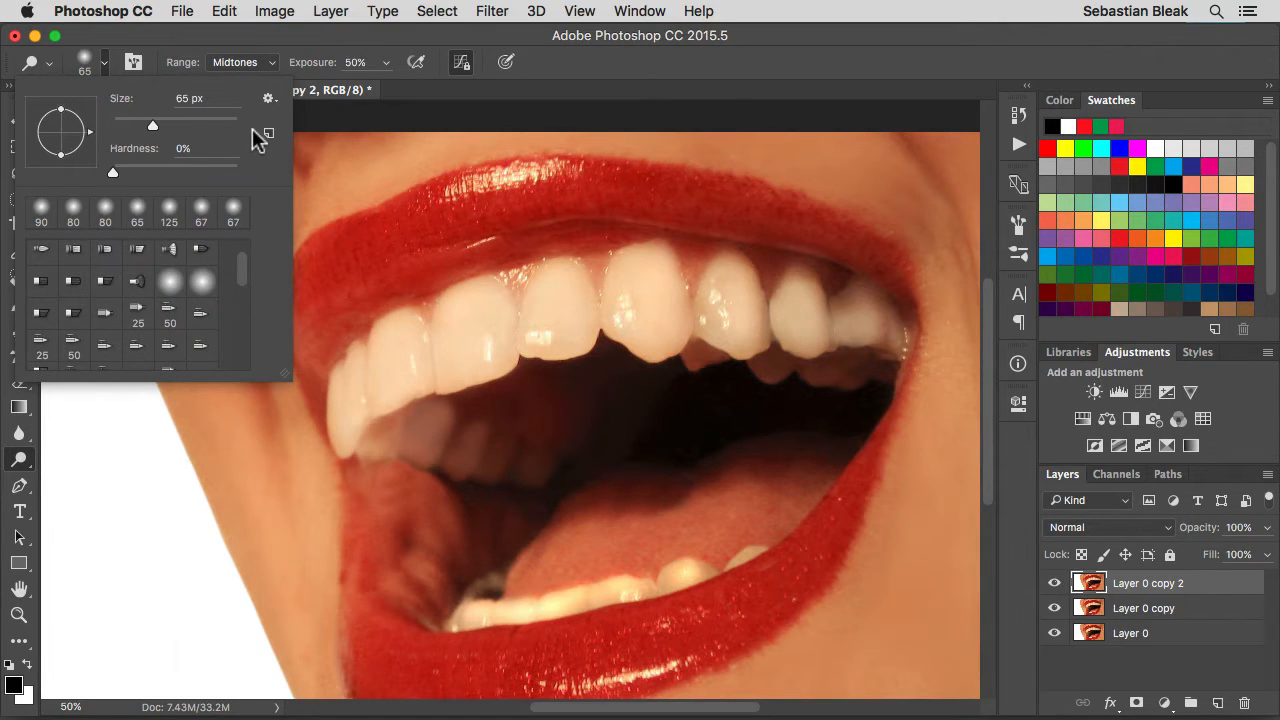
left_click(268, 99)
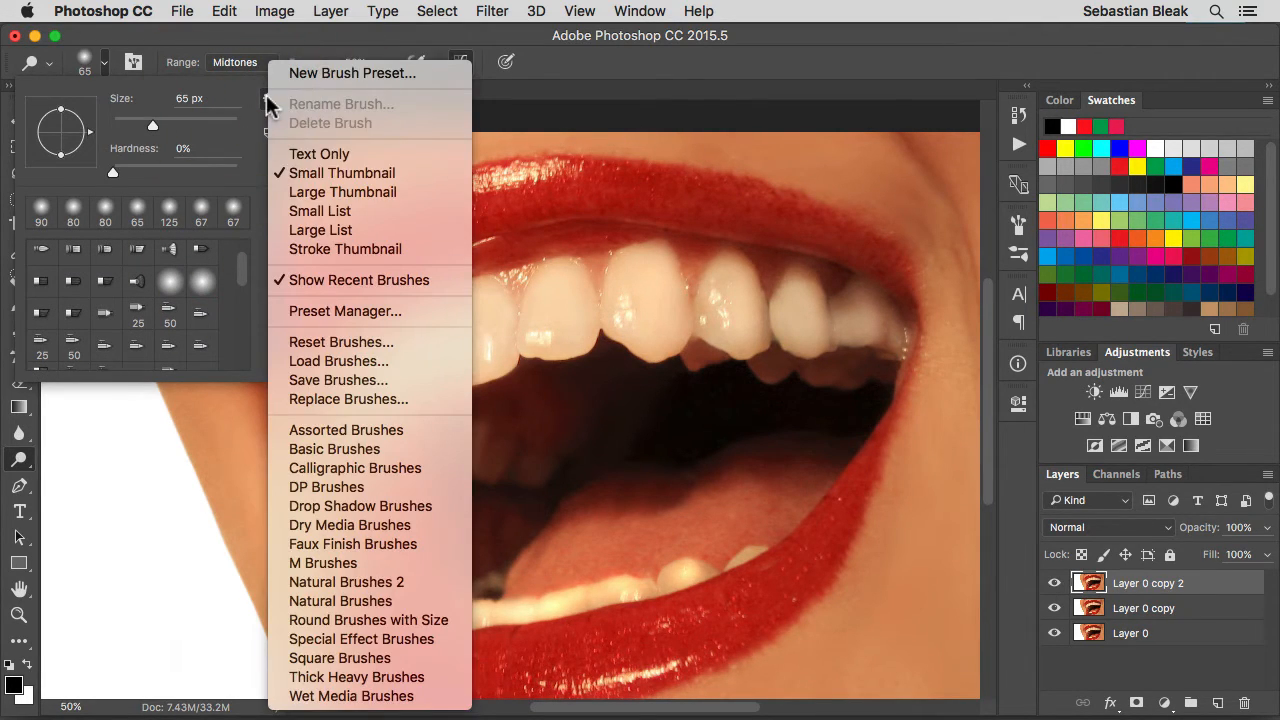
key("Escape")
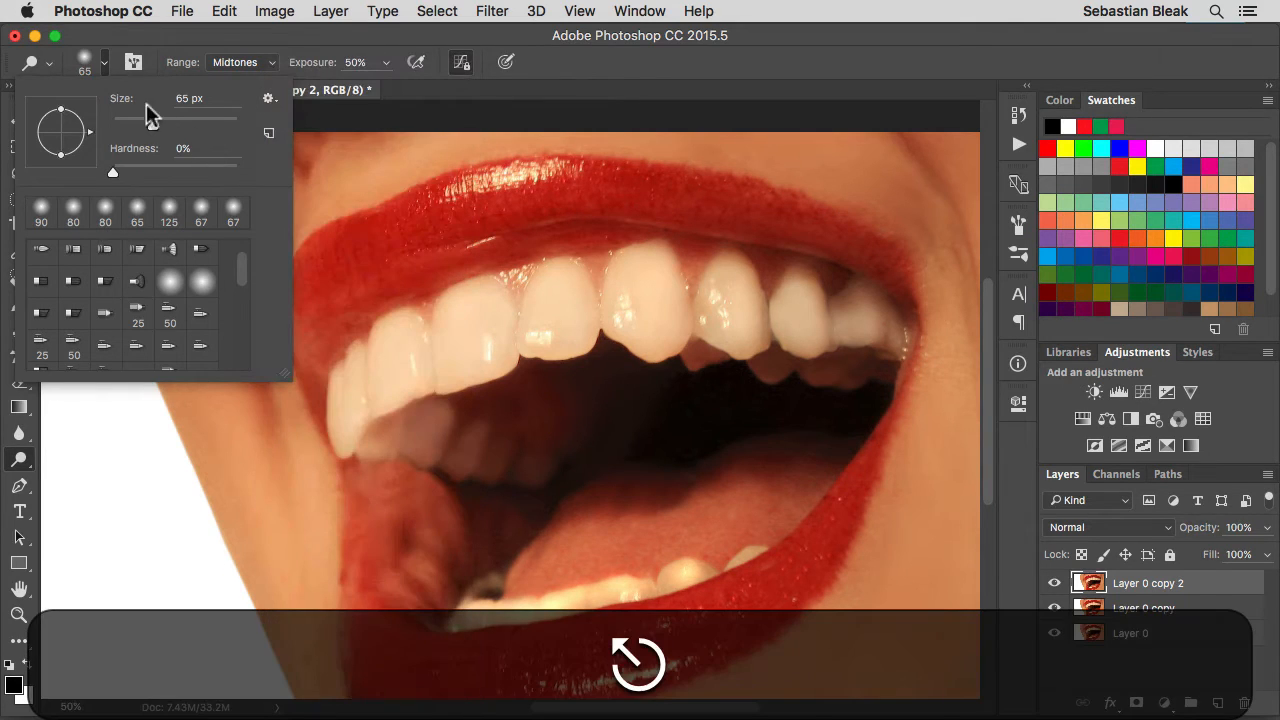
key("Escape")
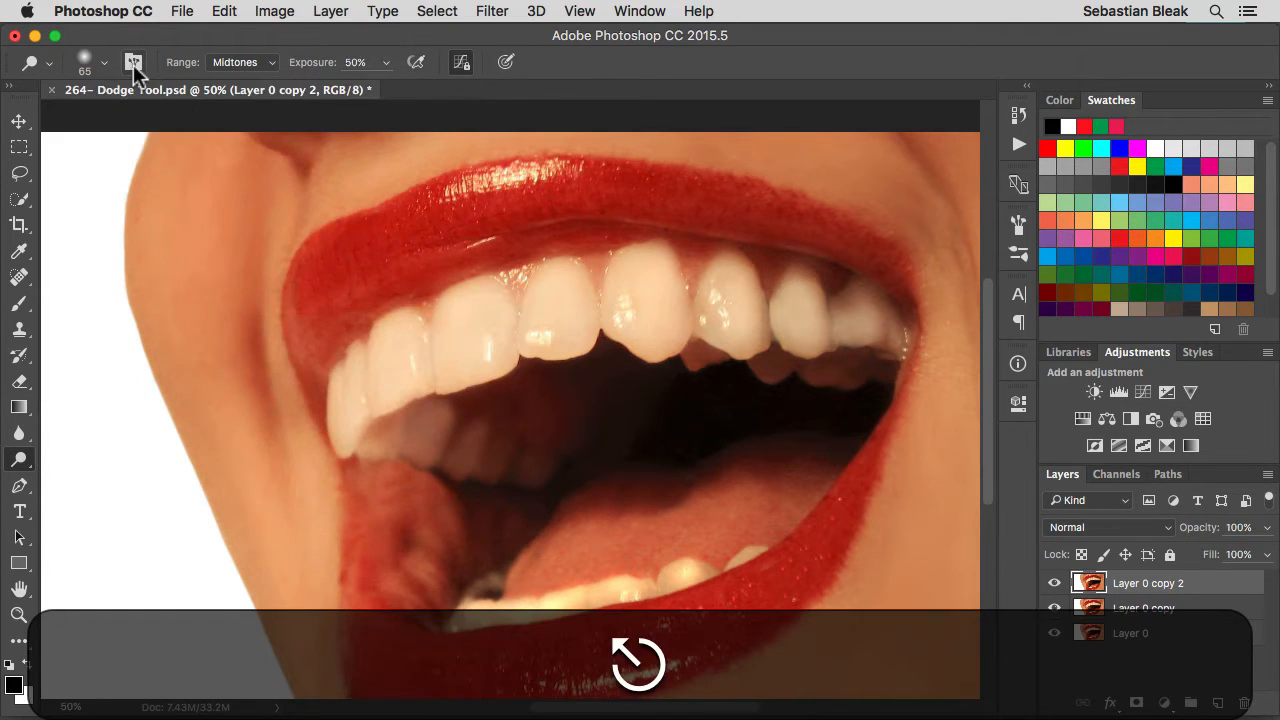
left_click(133, 63)
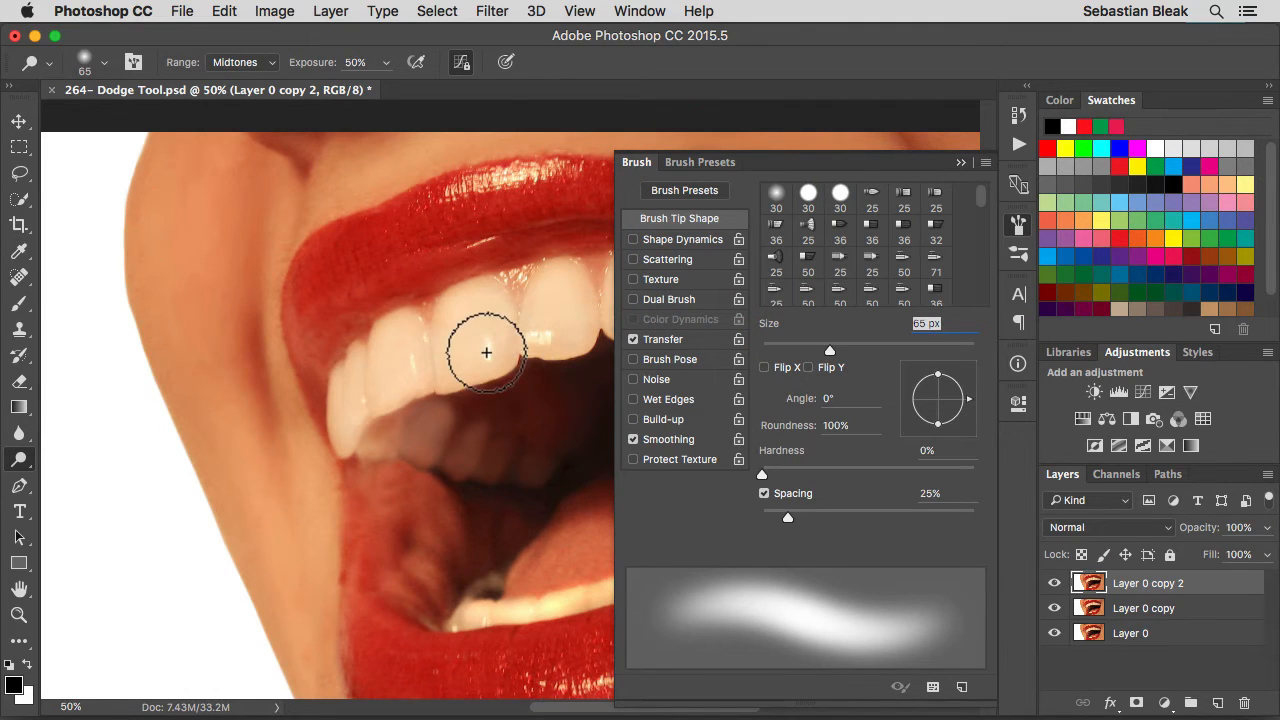
left_click(134, 64)
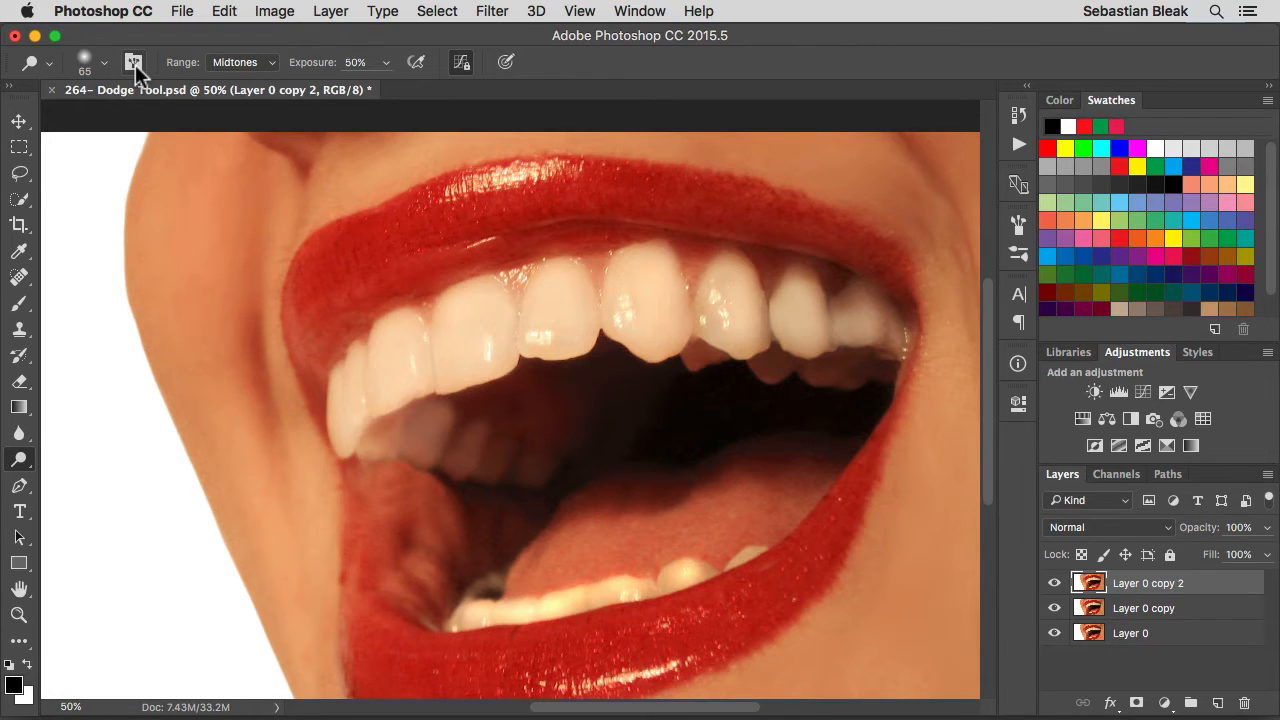
left_click(271, 63)
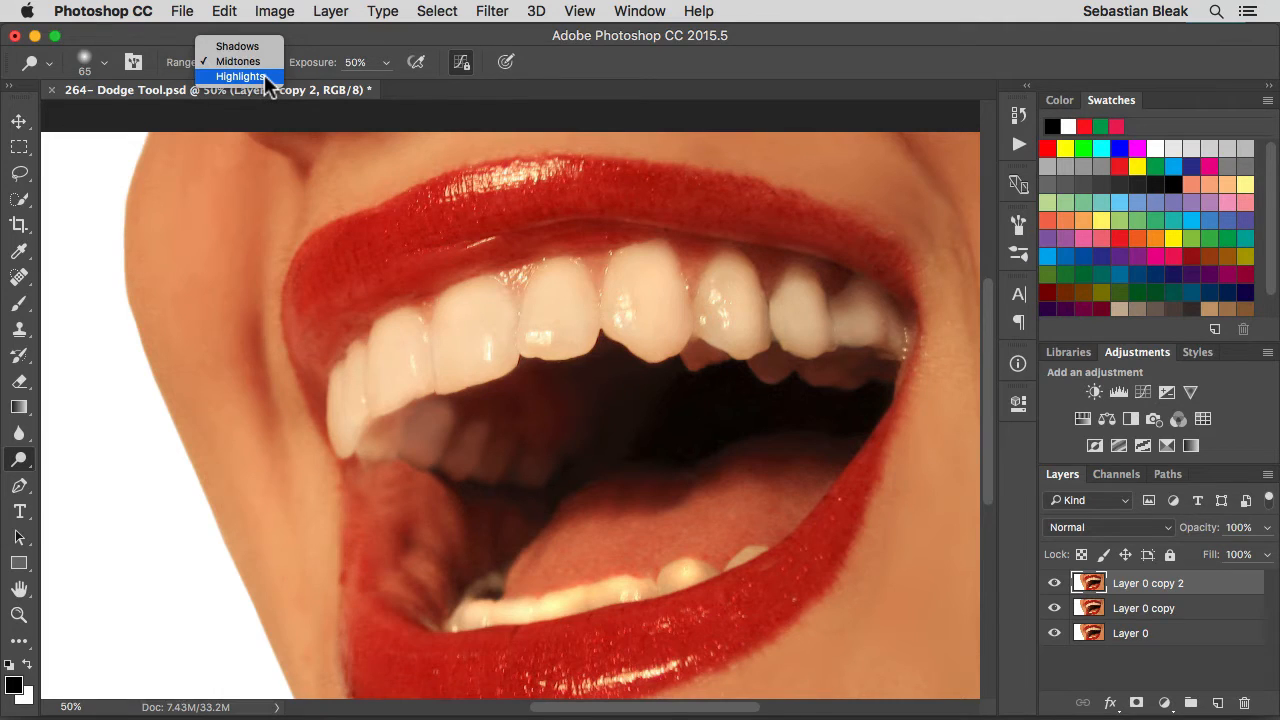
key("Escape")
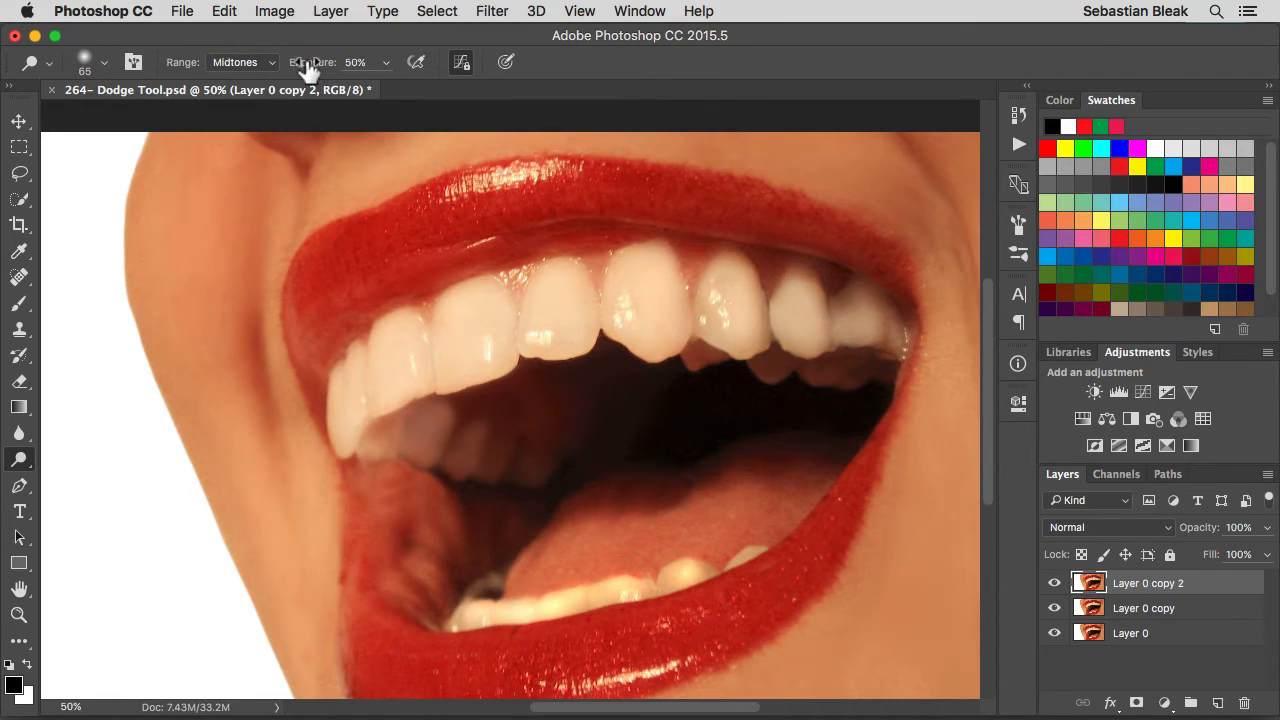
Set the Dodge exposure to 100% and lighten the large upper front tooth on Layer 0 copy 2
left_click_drag(306, 66, 399, 62)
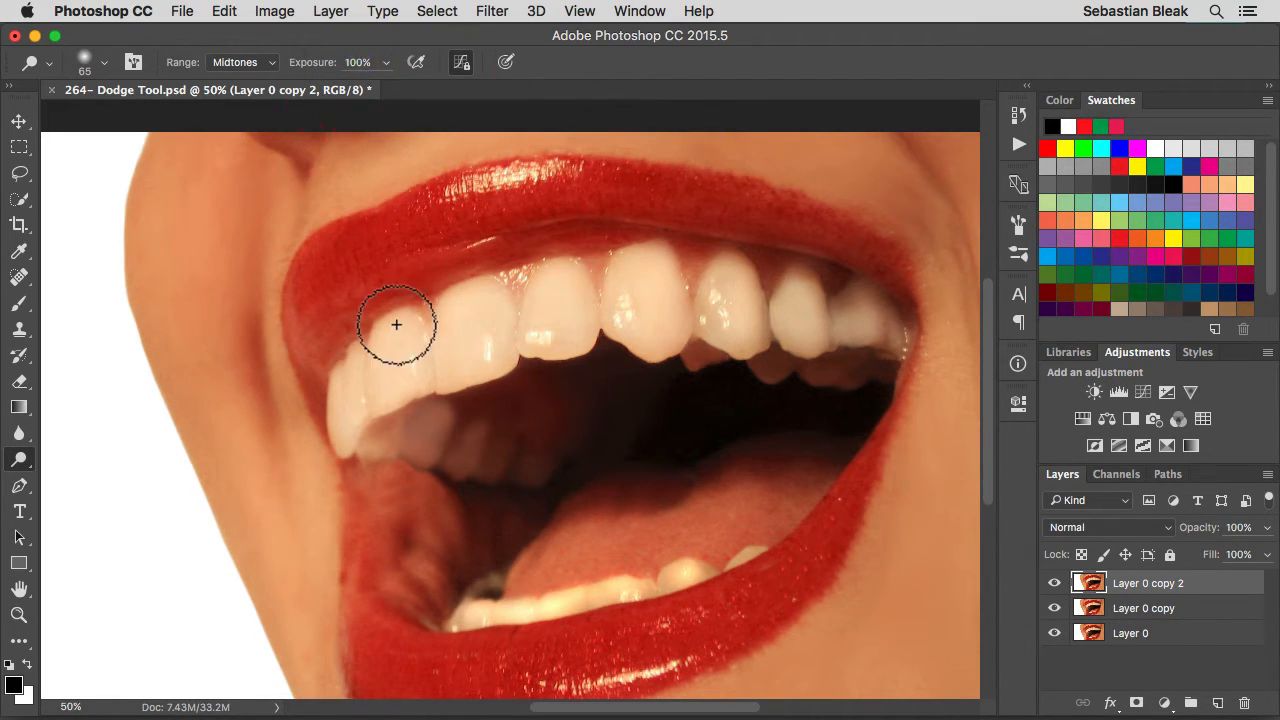
left_click(426, 338)
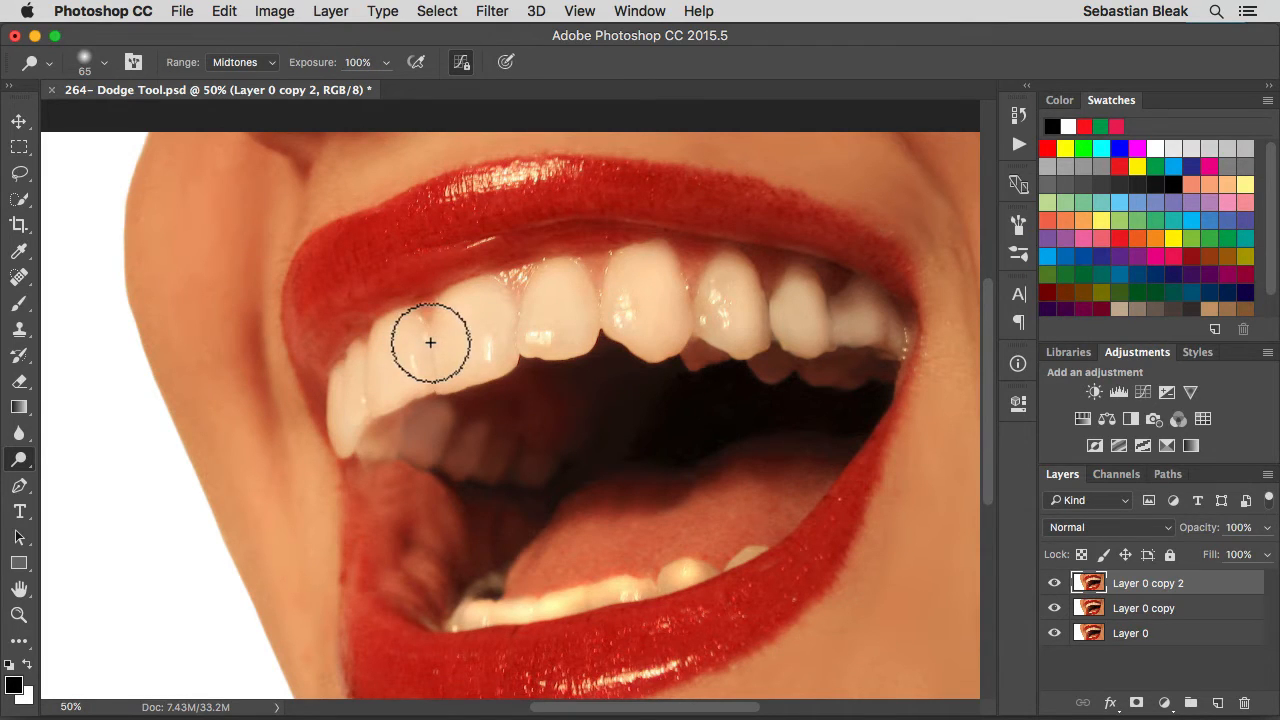
left_click(611, 305)
mouse_move(611, 305)
left_mouse_down()
mouse_move(617, 275)
mouse_move(657, 253)
mouse_move(676, 304)
mouse_move(670, 346)
mouse_move(649, 353)
mouse_move(639, 313)
mouse_move(649, 354)
mouse_move(639, 290)
left_mouse_up()
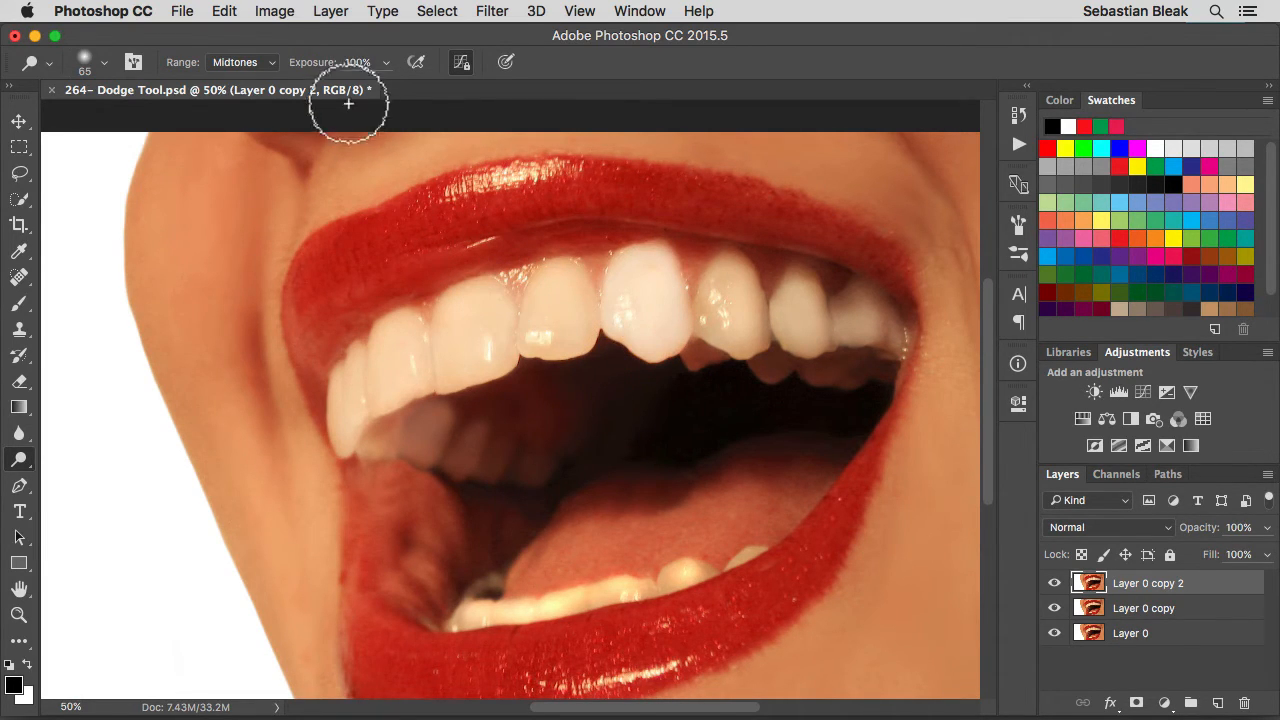
Lighten the tooth just left of the large front tooth at 29% exposure, and compare with Layer 0 copy 2 hidden
left_click_drag(320, 66, 259, 72)
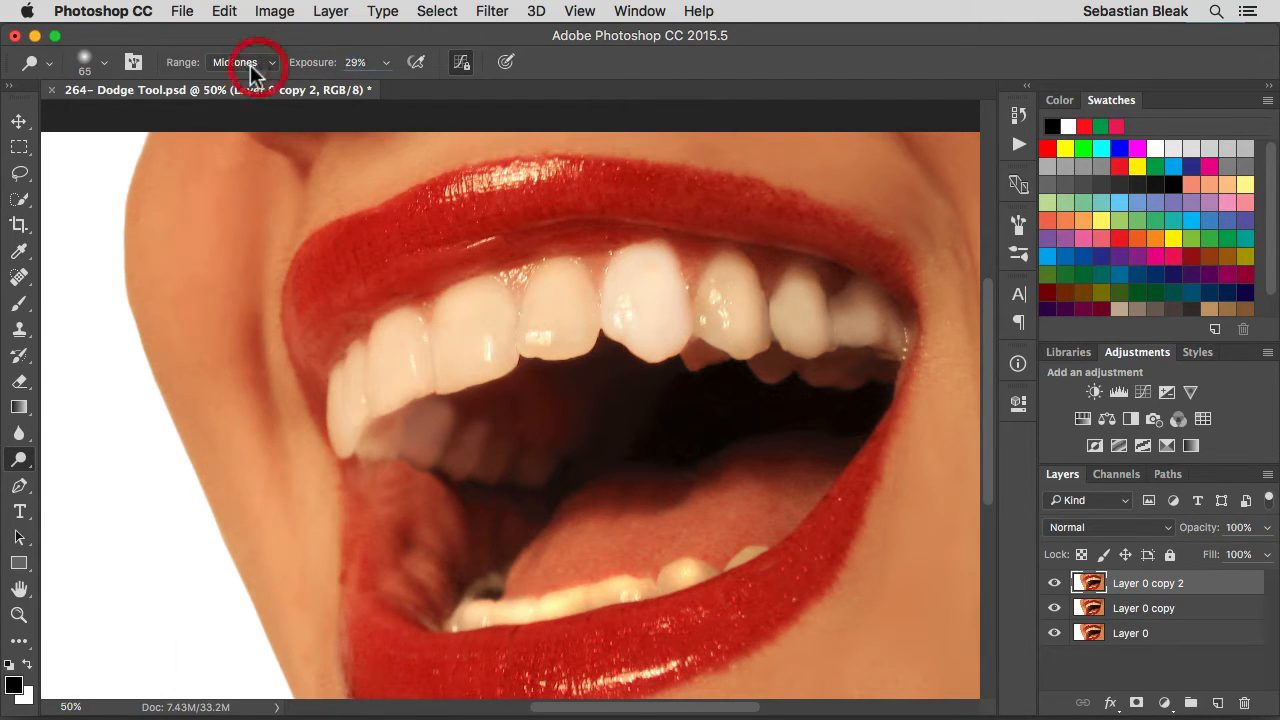
mouse_move(575, 287)
left_mouse_down()
mouse_move(555, 270)
mouse_move(531, 331)
mouse_move(574, 346)
mouse_move(574, 291)
mouse_move(529, 340)
mouse_move(529, 277)
left_mouse_up()
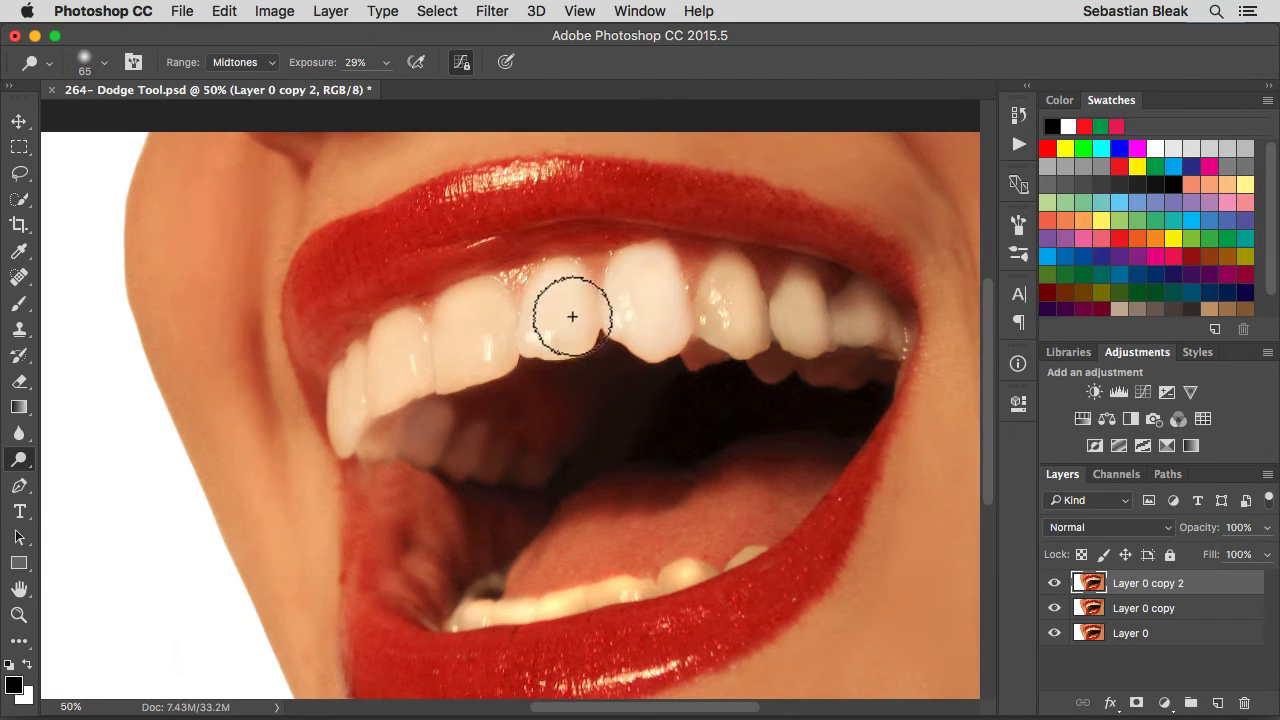
mouse_move(572, 316)
left_mouse_down()
mouse_move(539, 339)
mouse_move(561, 347)
mouse_move(545, 331)
mouse_move(532, 298)
left_mouse_up()
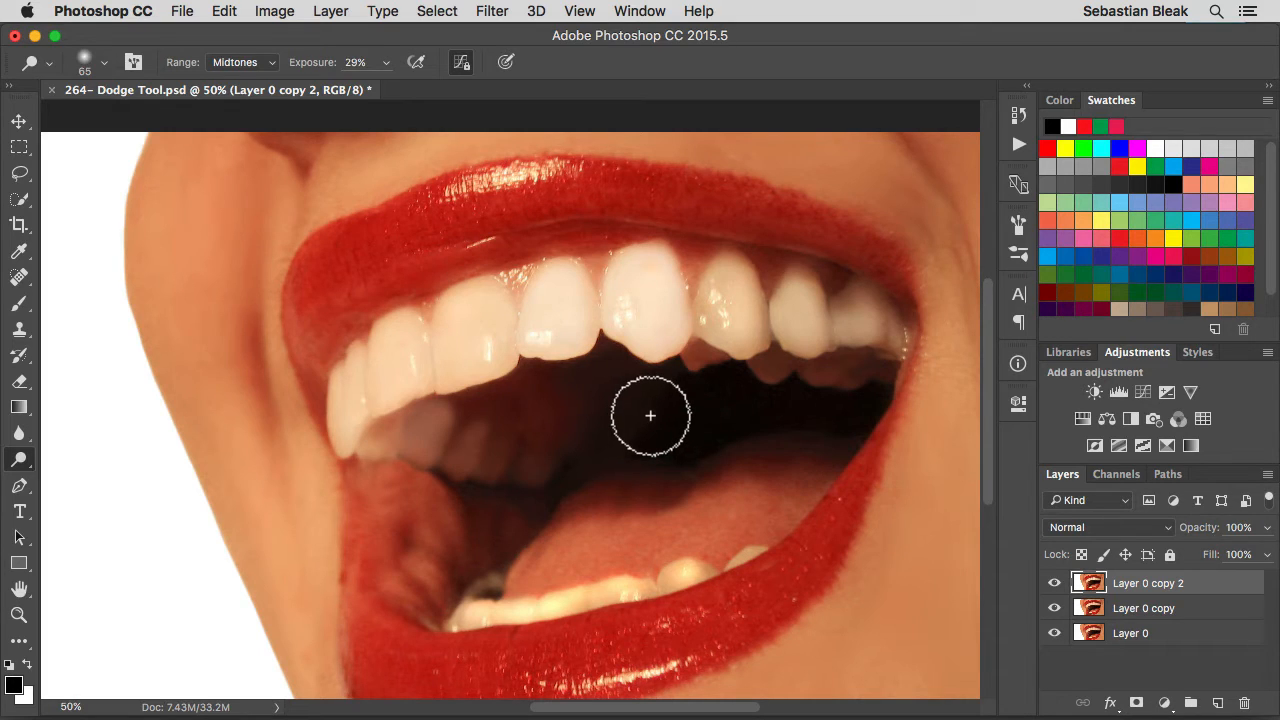
left_click(1054, 584)
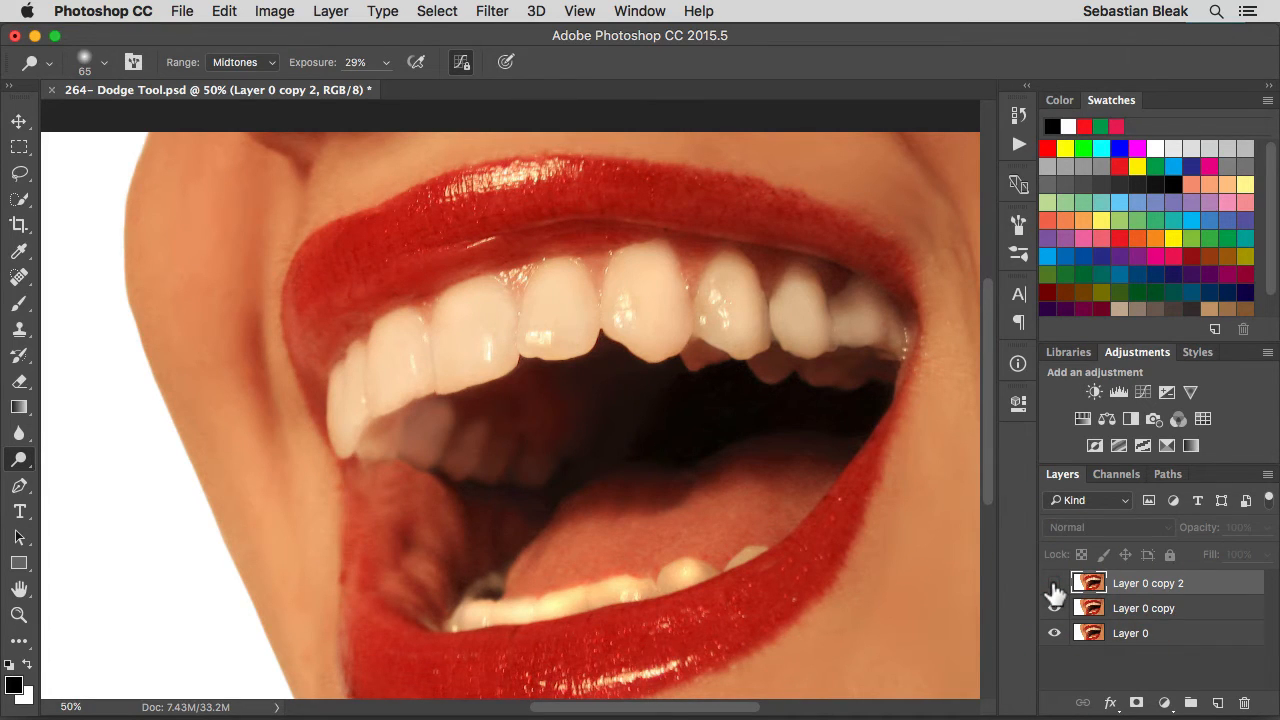
left_click(1054, 585)
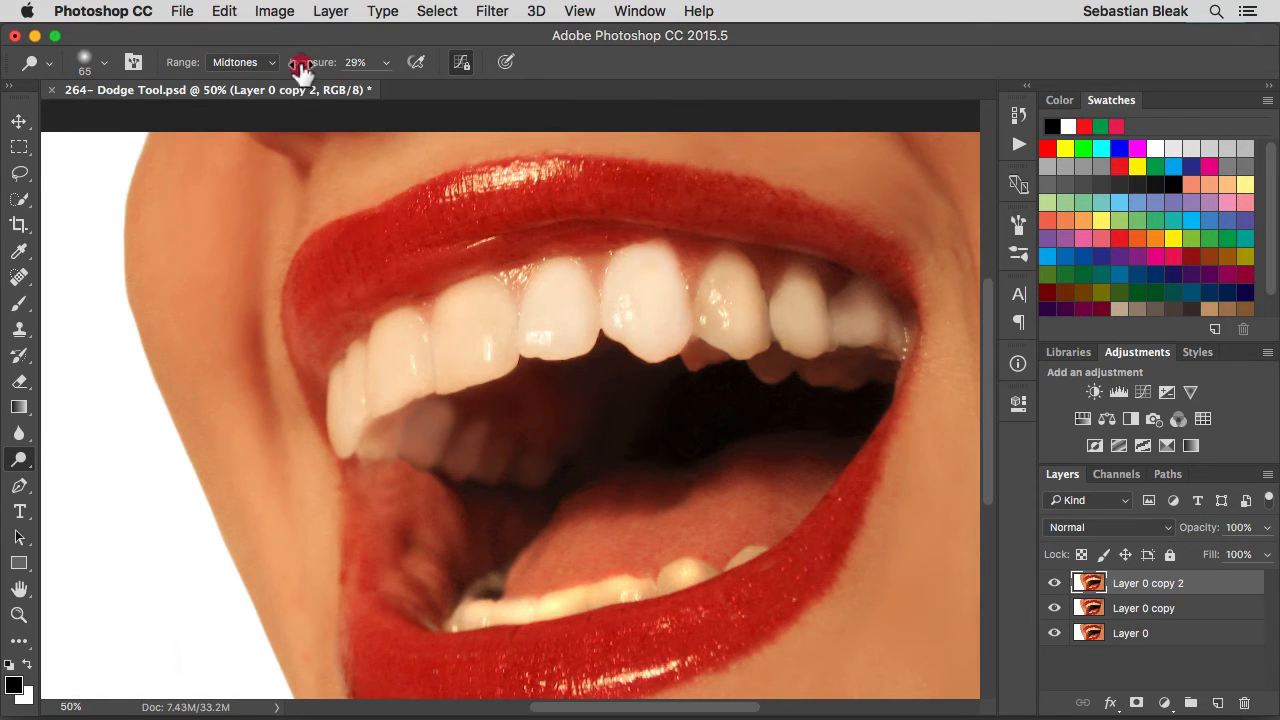
Lighten the tooth just right of the large front tooth at 100% exposure with airbrush build-up enabled and a 90 px brush
left_click_drag(300, 66, 392, 62)
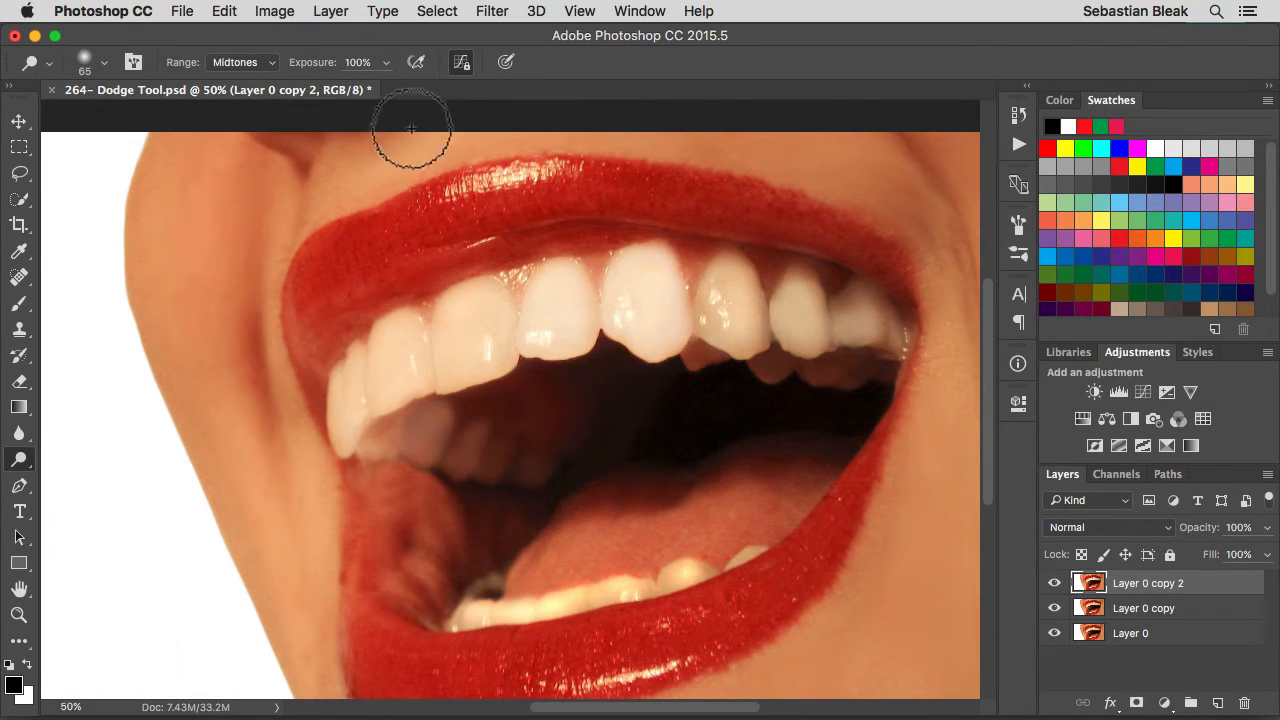
left_click(416, 63)
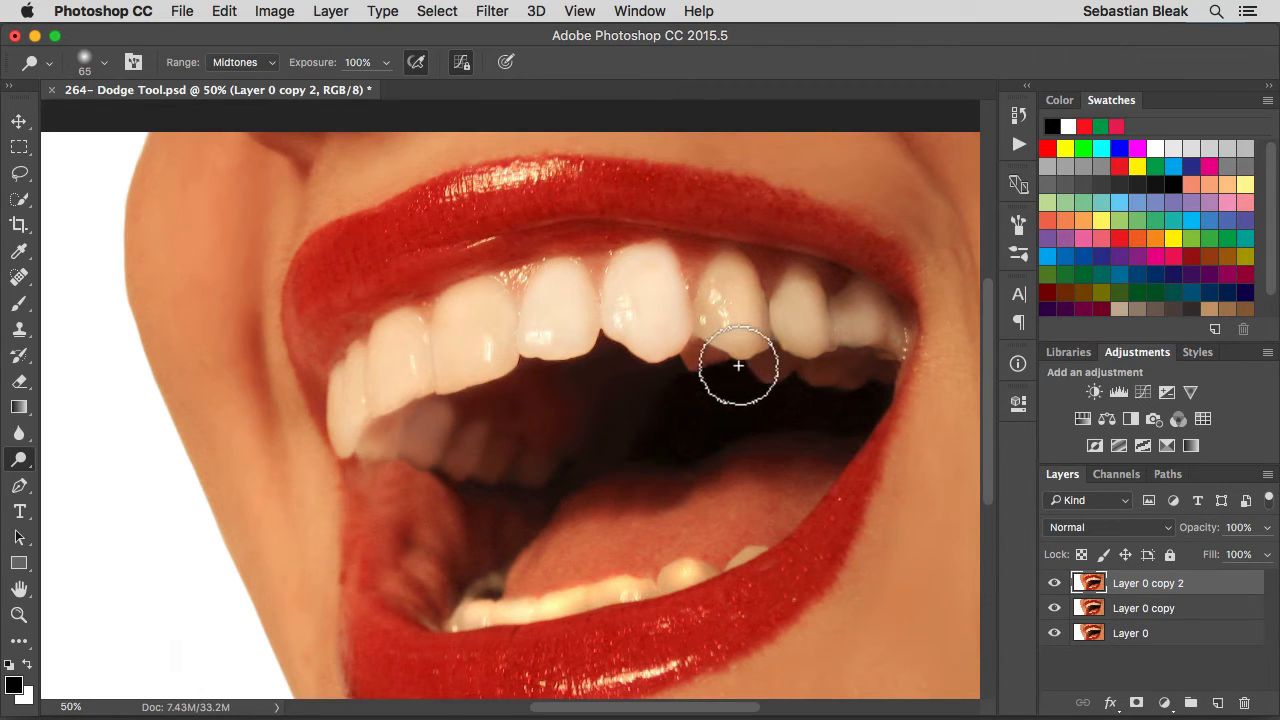
key("bracketright")
key("bracketright")
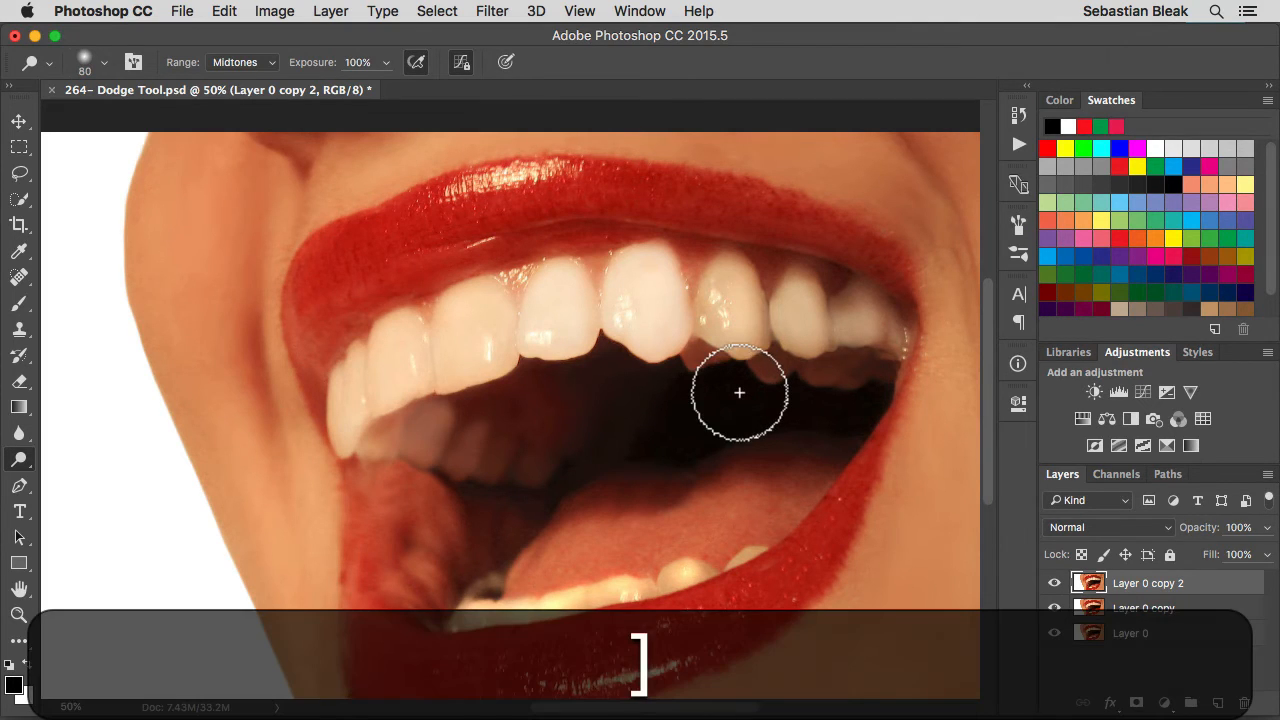
key("bracketright")
left_click(736, 312)
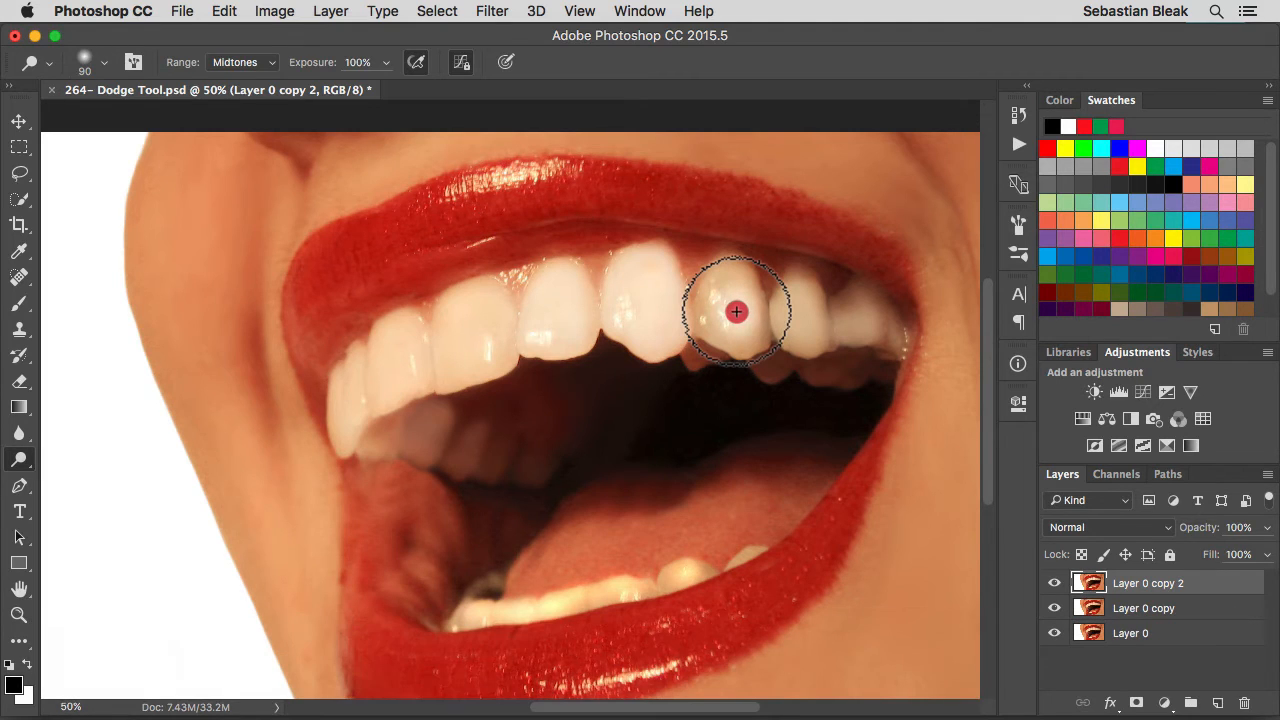
mouse_move(736, 312)
left_mouse_down()
mouse_move(729, 297)
mouse_move(745, 316)
left_mouse_up()
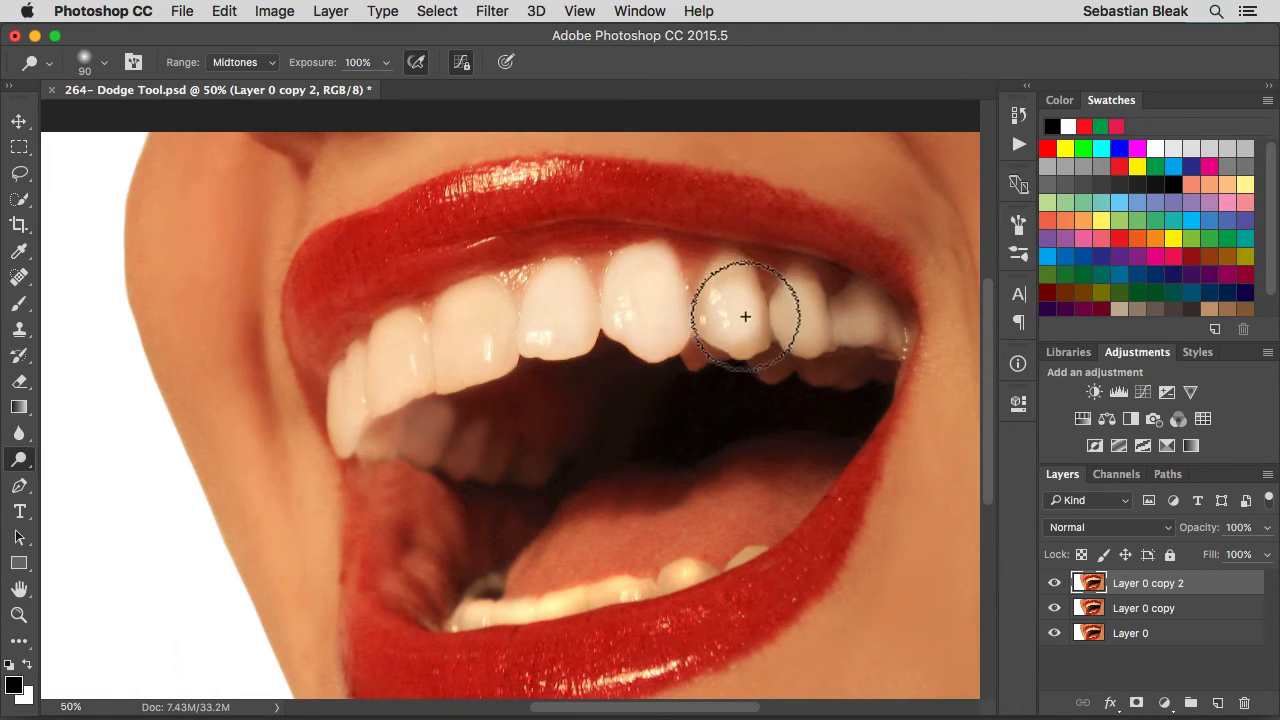
left_click(735, 308)
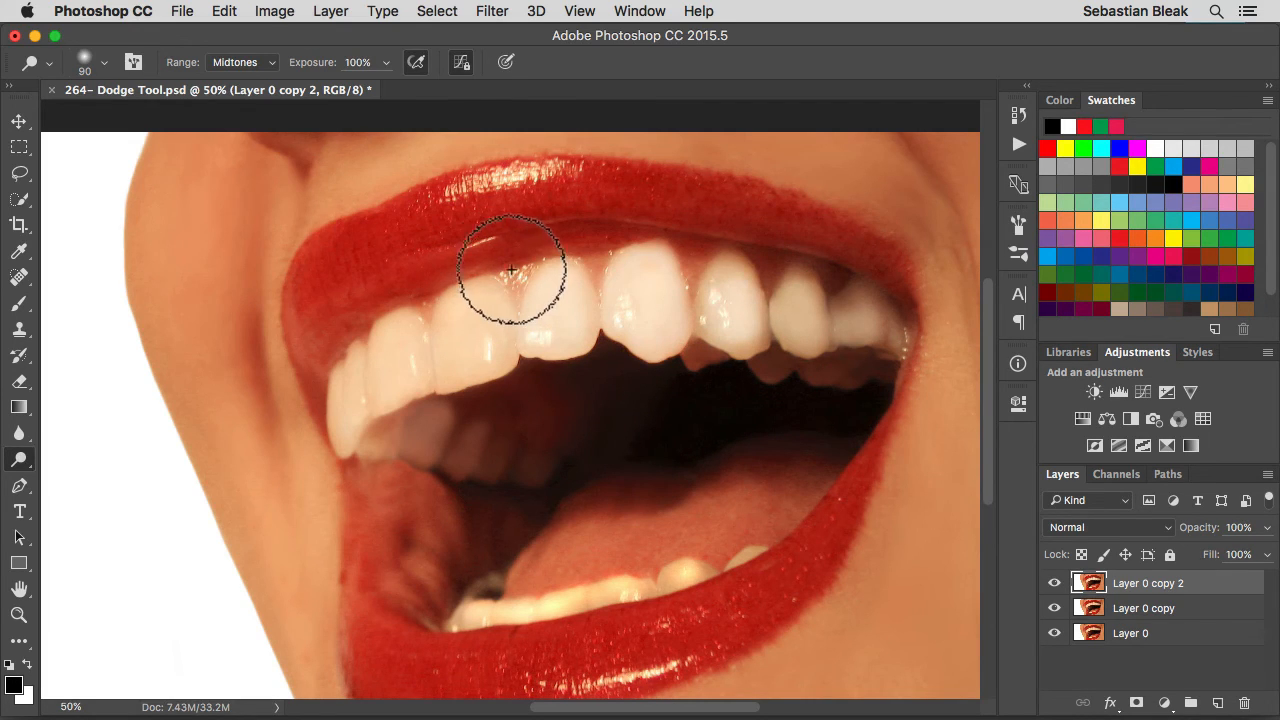
Disable airbrush build-up and dodge the second tooth right of the large front tooth
left_click(417, 67)
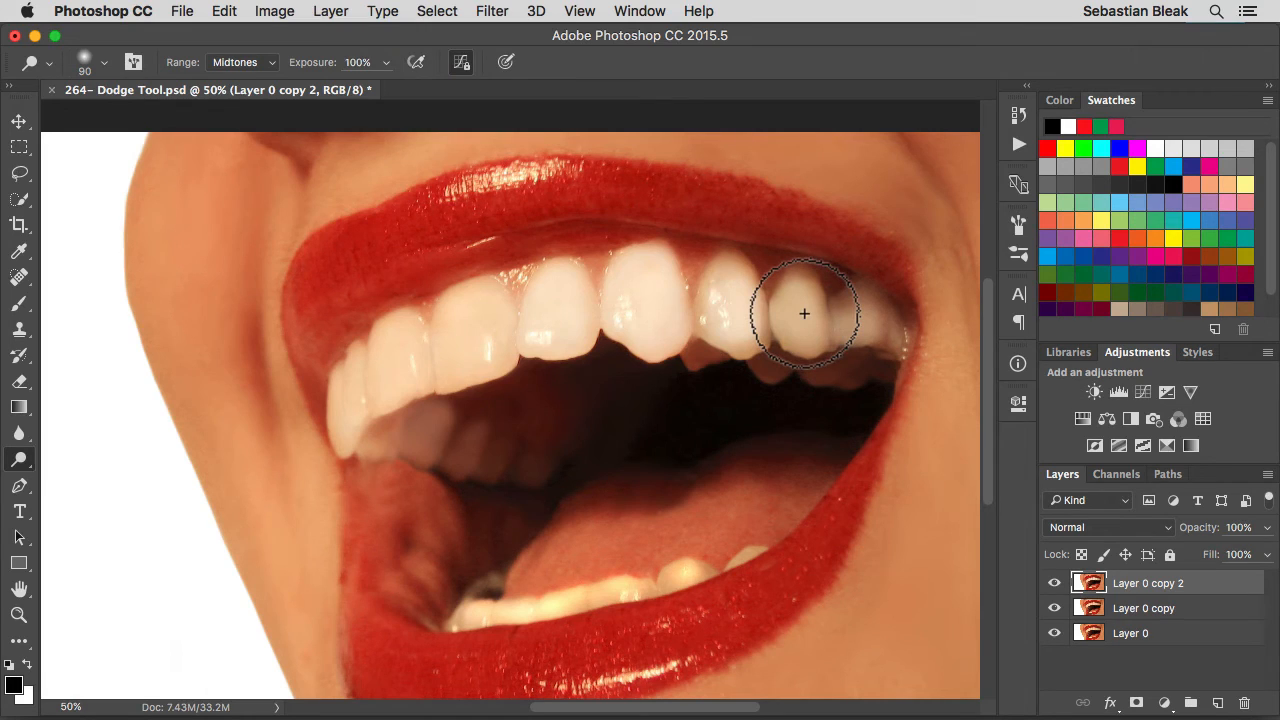
left_click_drag(802, 312, 799, 323)
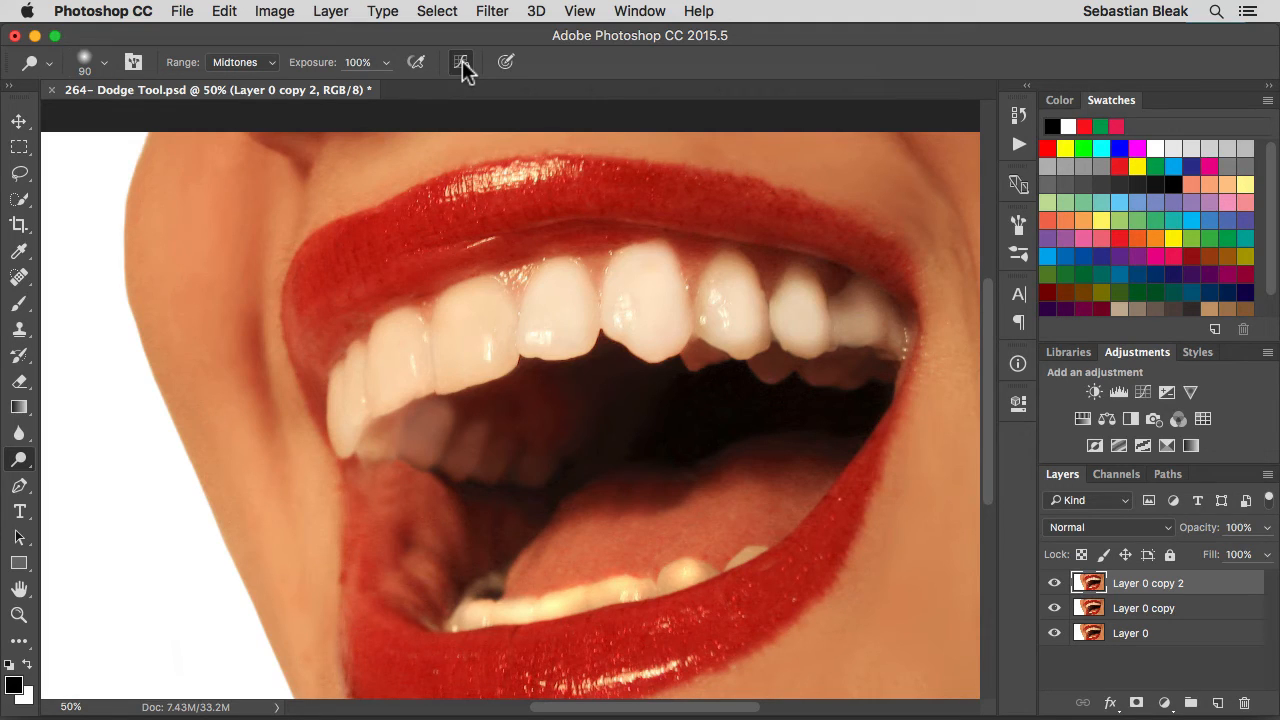
Delete Layer 0 copy 2, and dodge between the large front tooth and its right neighbour with a 125 px brush, without and with Protect Tones
key("BackSpace")
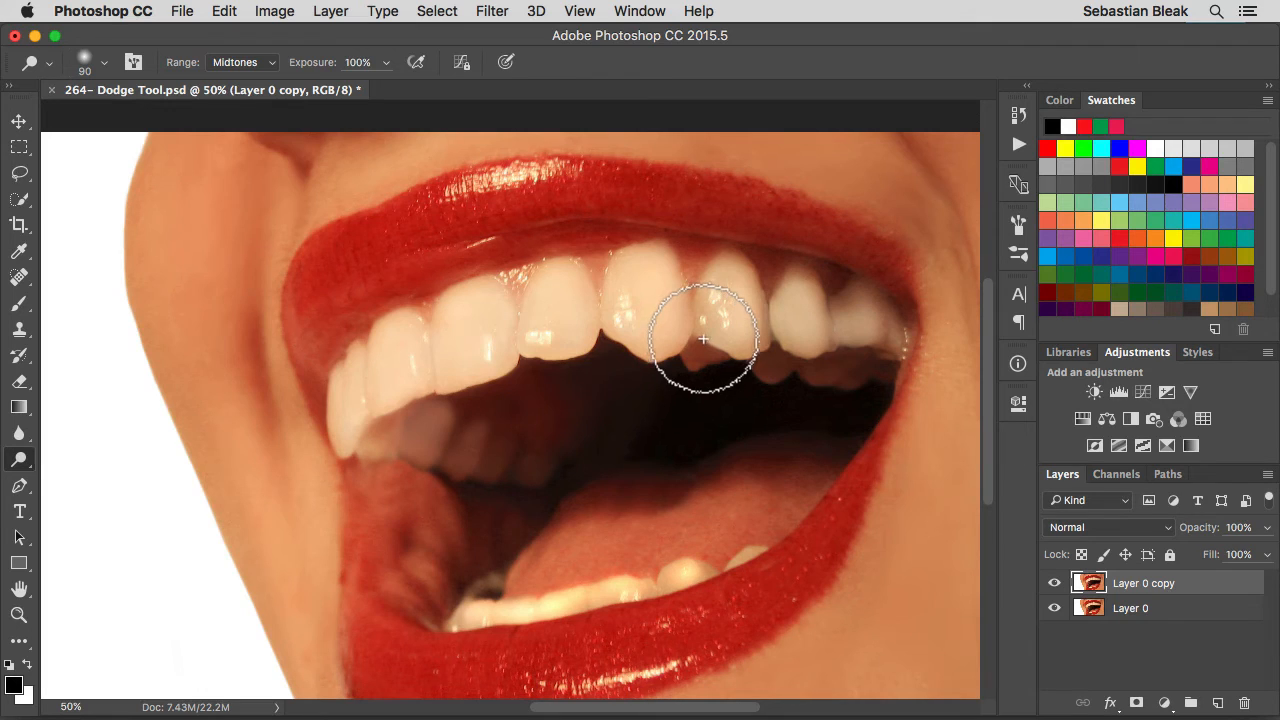
key("bracketright")
key("bracketright")
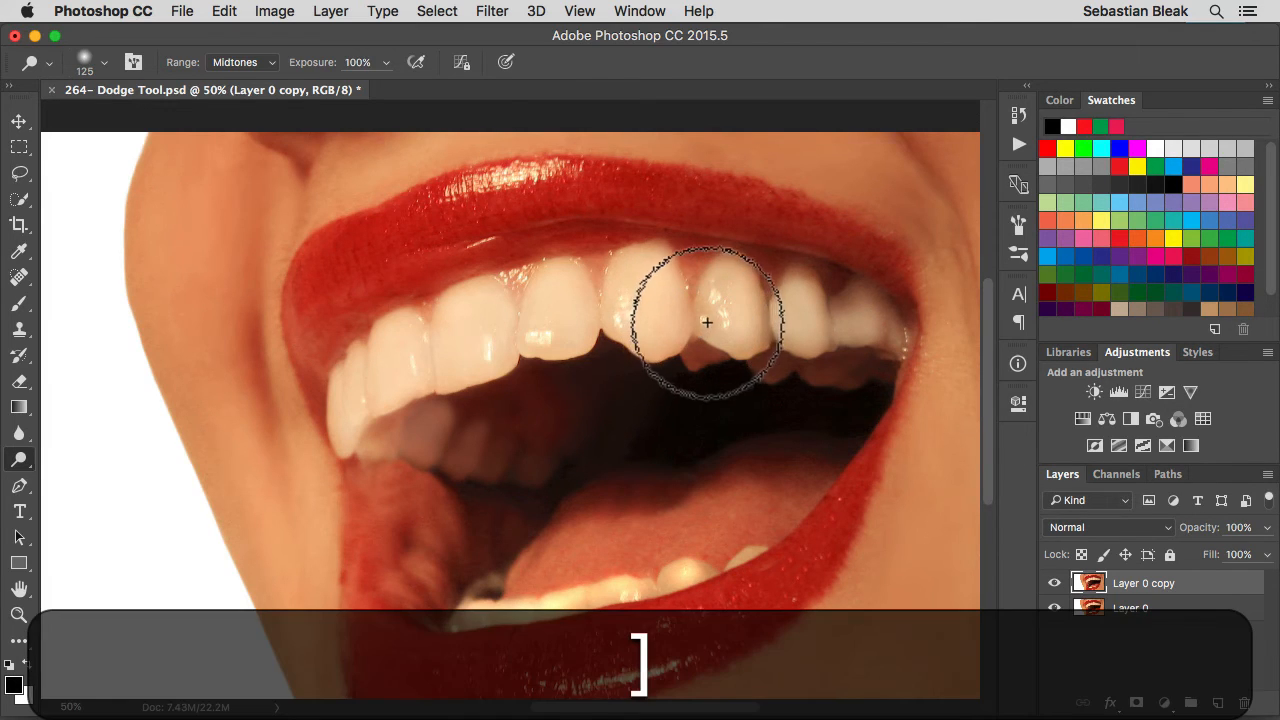
mouse_move(700, 330)
left_mouse_down()
mouse_move(723, 299)
mouse_move(689, 308)
mouse_move(701, 319)
mouse_move(712, 299)
mouse_move(668, 285)
mouse_move(678, 301)
mouse_move(693, 281)
mouse_move(664, 283)
mouse_move(701, 305)
mouse_move(713, 283)
mouse_move(666, 307)
mouse_move(699, 318)
mouse_move(711, 295)
mouse_move(658, 292)
mouse_move(704, 323)
mouse_move(712, 291)
mouse_move(648, 307)
mouse_move(733, 298)
mouse_move(682, 286)
mouse_move(695, 303)
mouse_move(667, 294)
mouse_move(741, 297)
mouse_move(694, 296)
left_mouse_up()
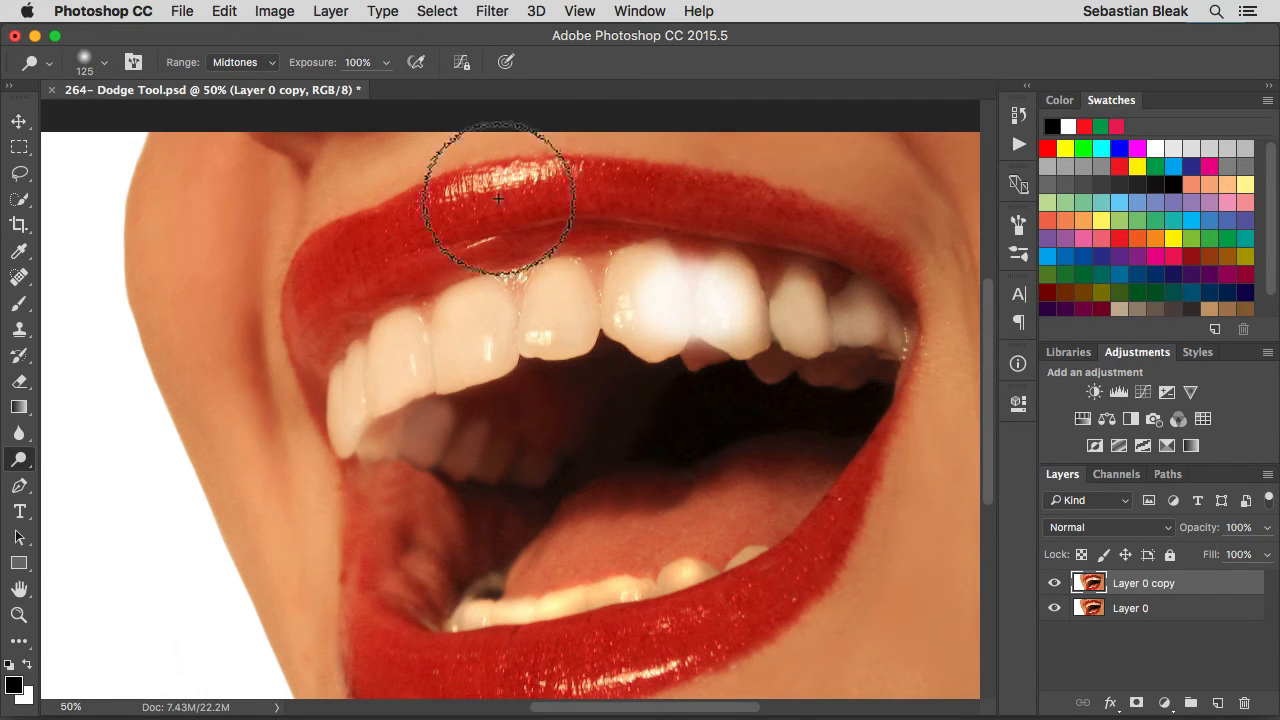
left_click(461, 63)
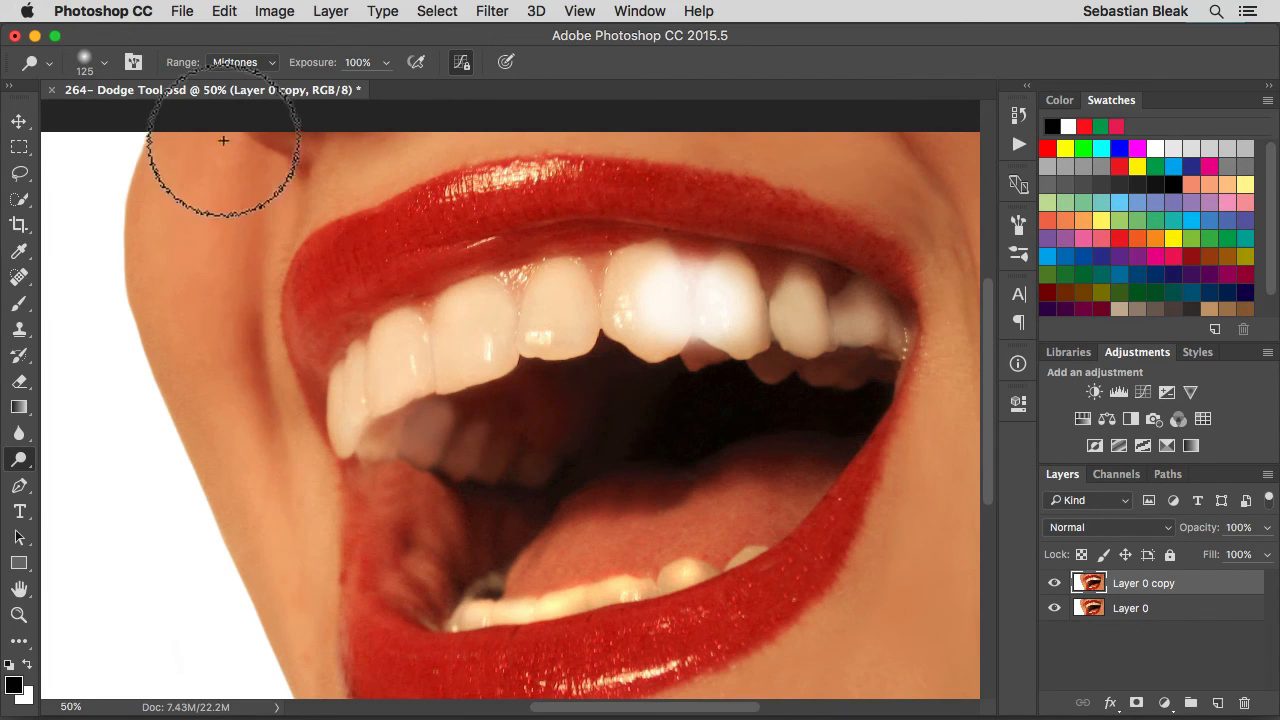
Check the Dodge tool's brush size and hardness settings, and reset only this tool to its defaults
left_click(88, 60)
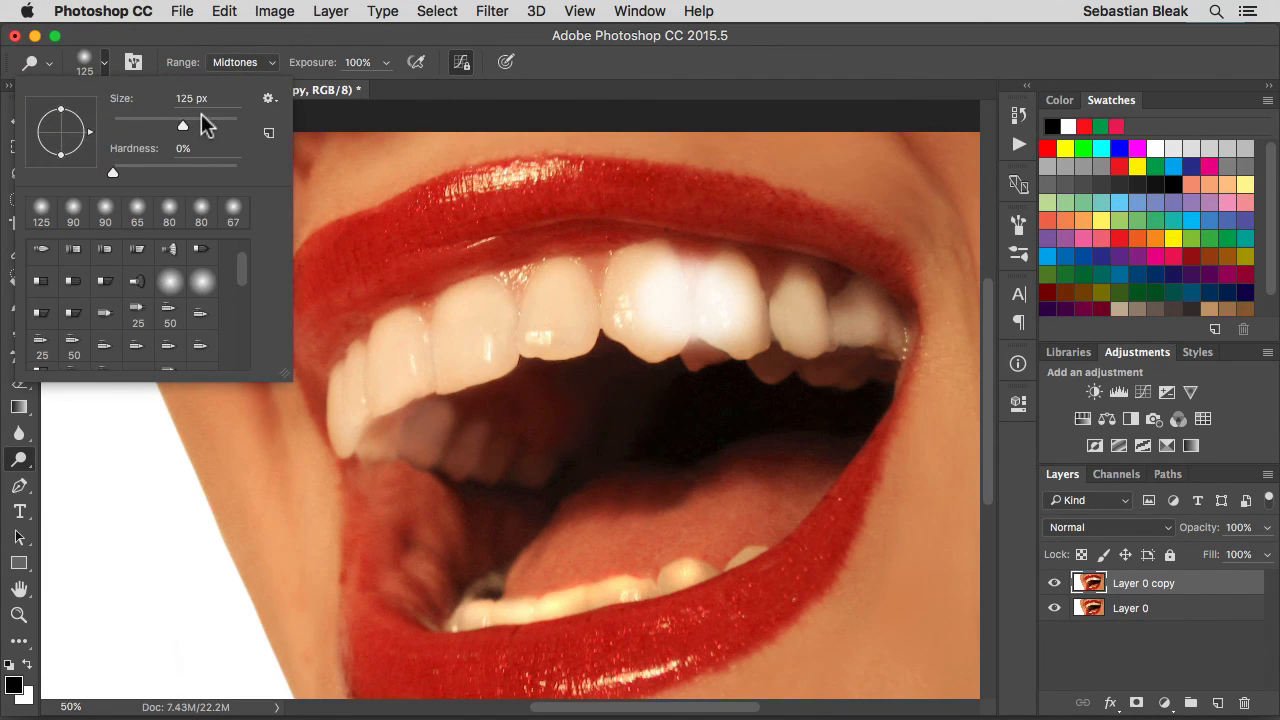
left_click(92, 63)
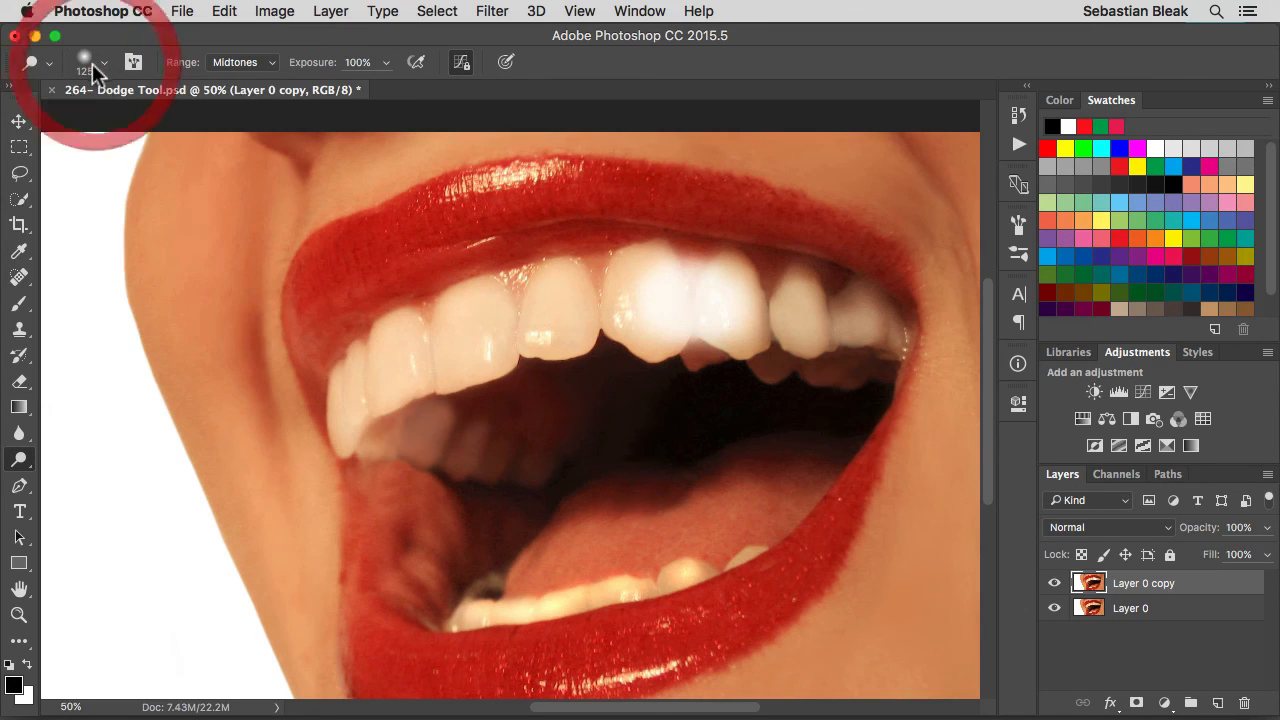
right_click(29, 61)
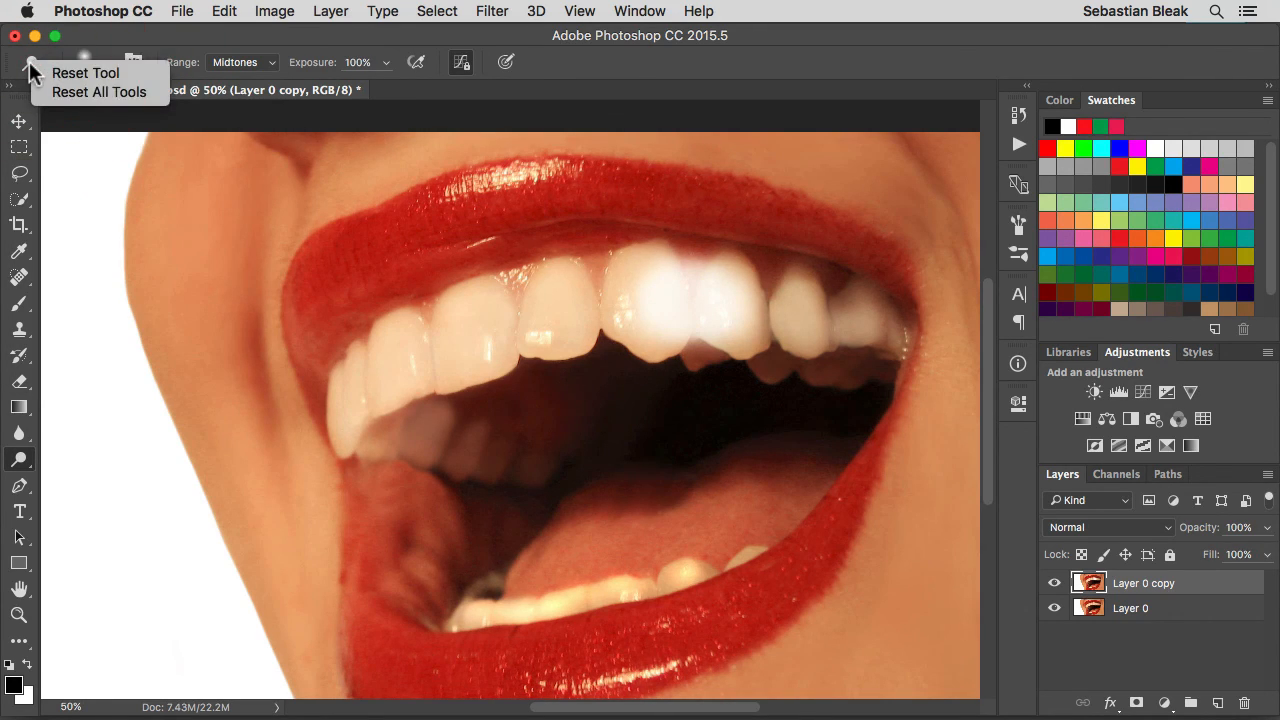
left_click(110, 74)
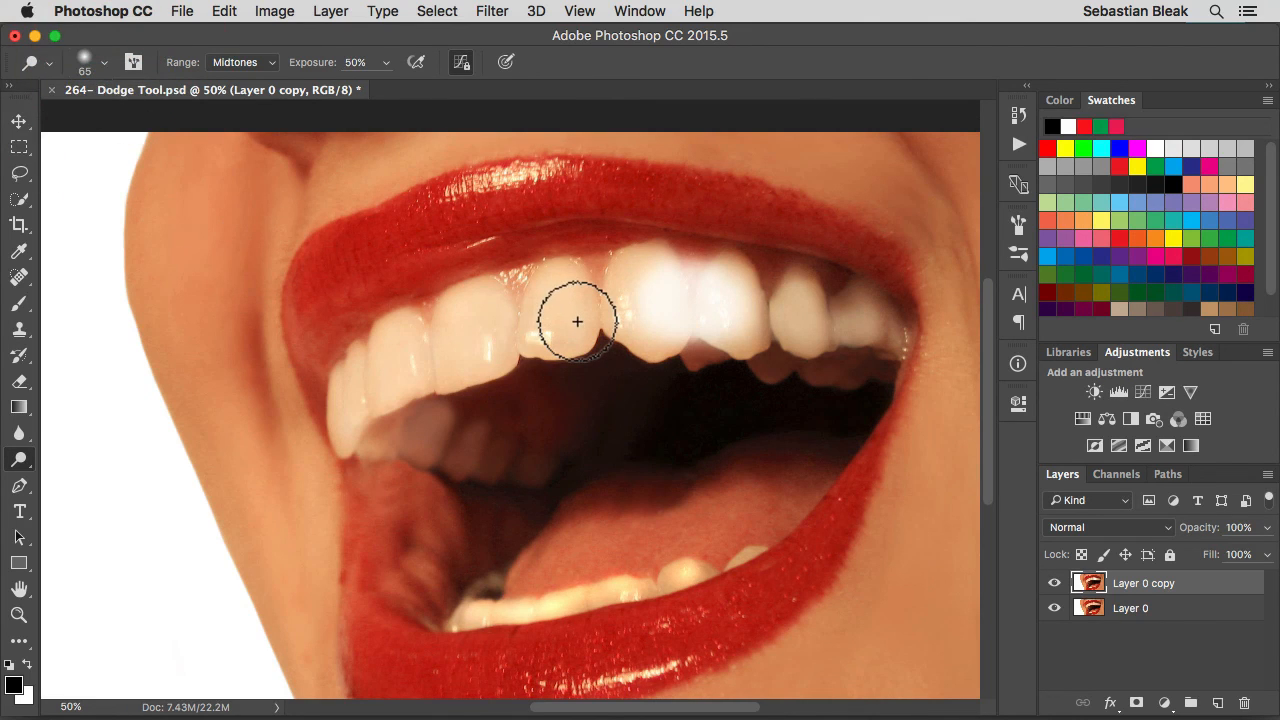